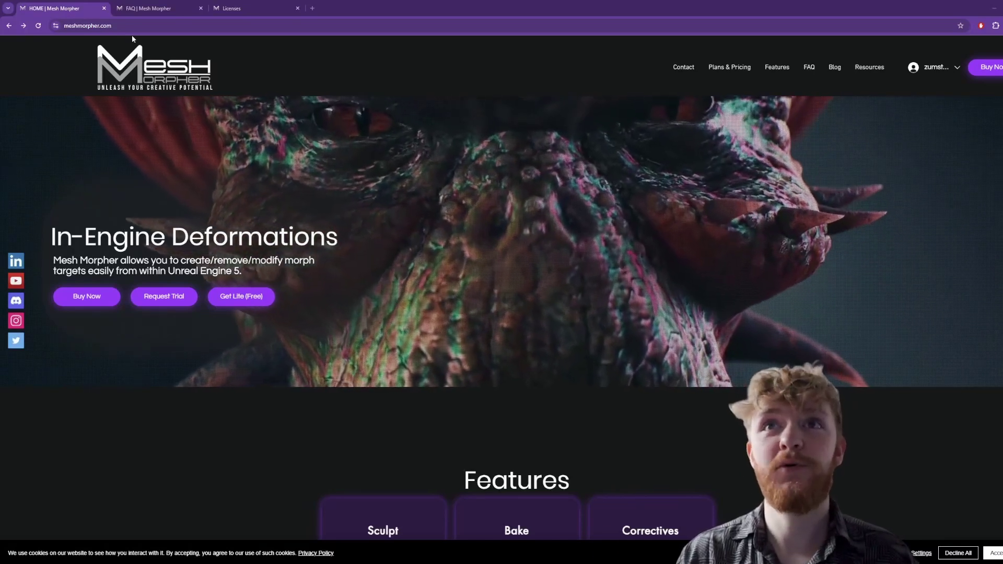
Step: On the FAQ page, expand the Lite functionality answer, then go to the account Licenses page
left_click(131, 26)
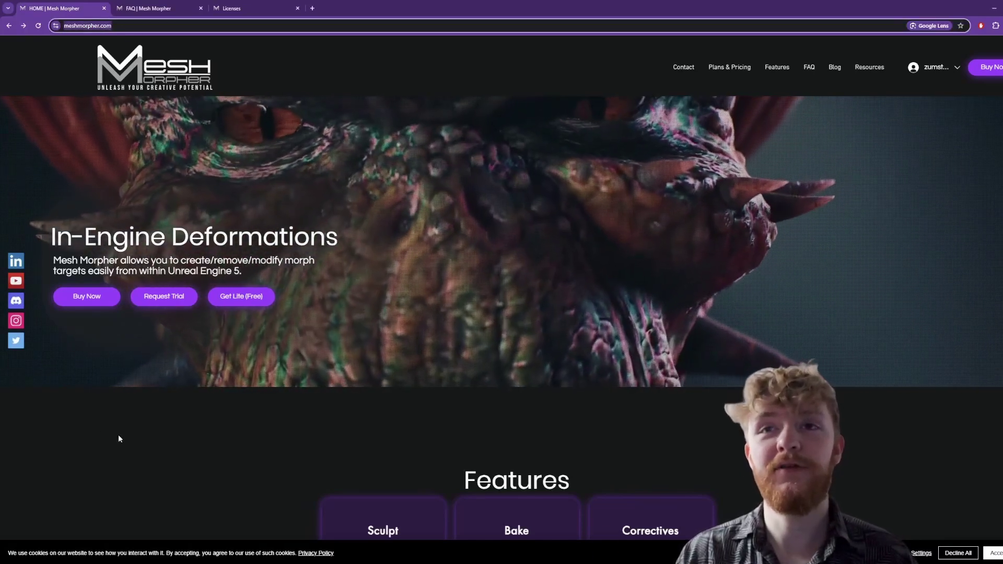
left_click(118, 435)
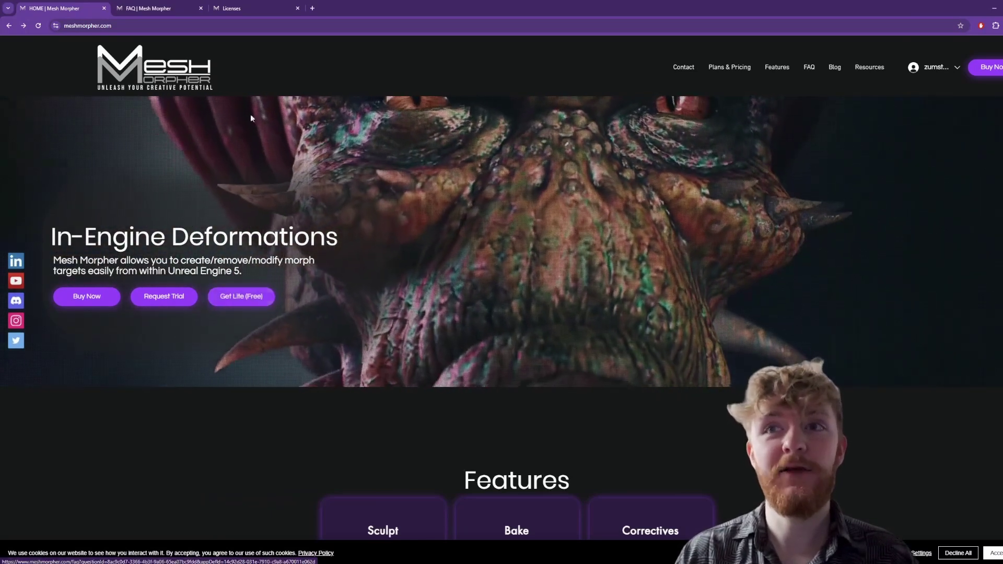
left_click(168, 6)
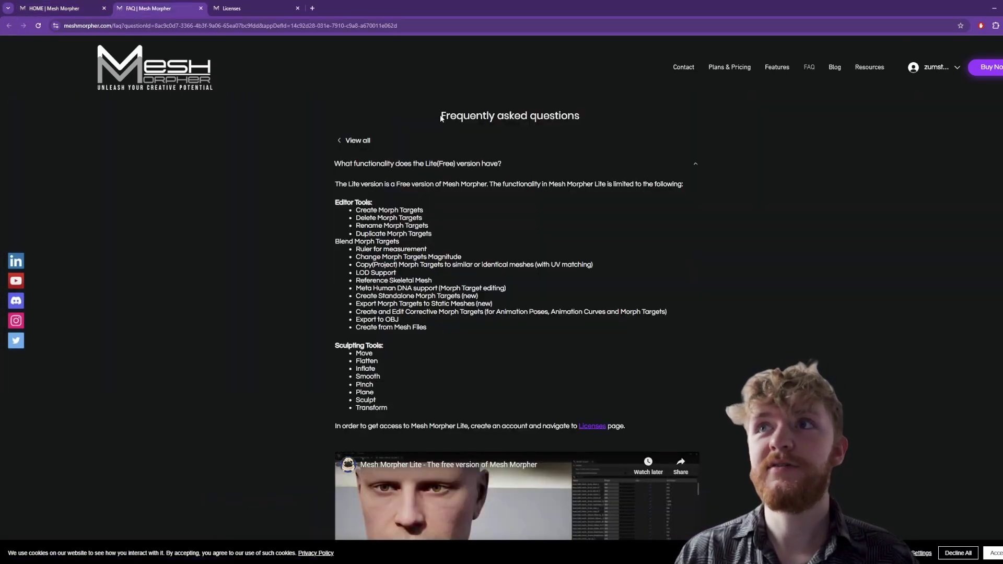
left_click_drag(441, 118, 581, 124)
left_click(476, 164)
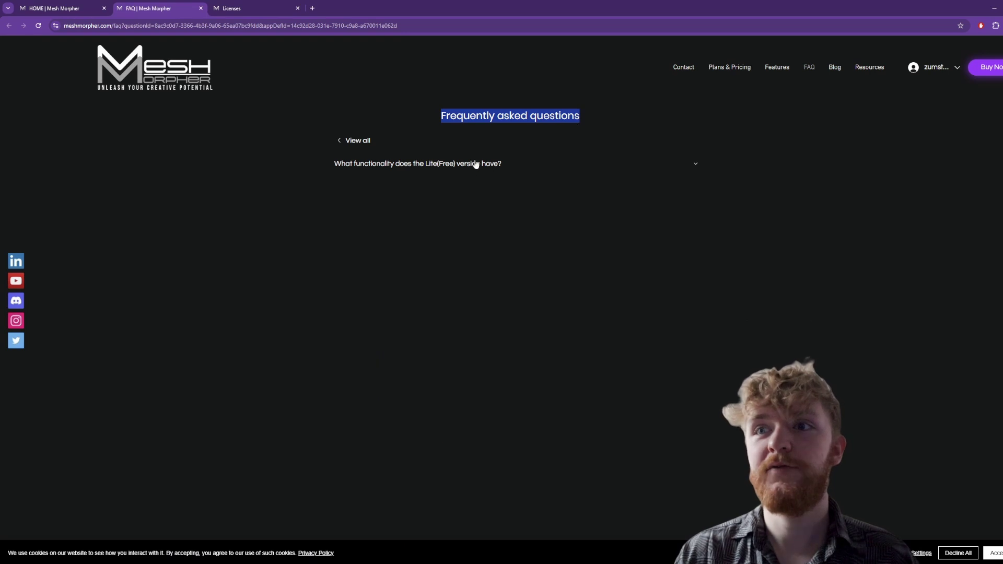
left_click(374, 159)
scroll(564, 297, "down", 3)
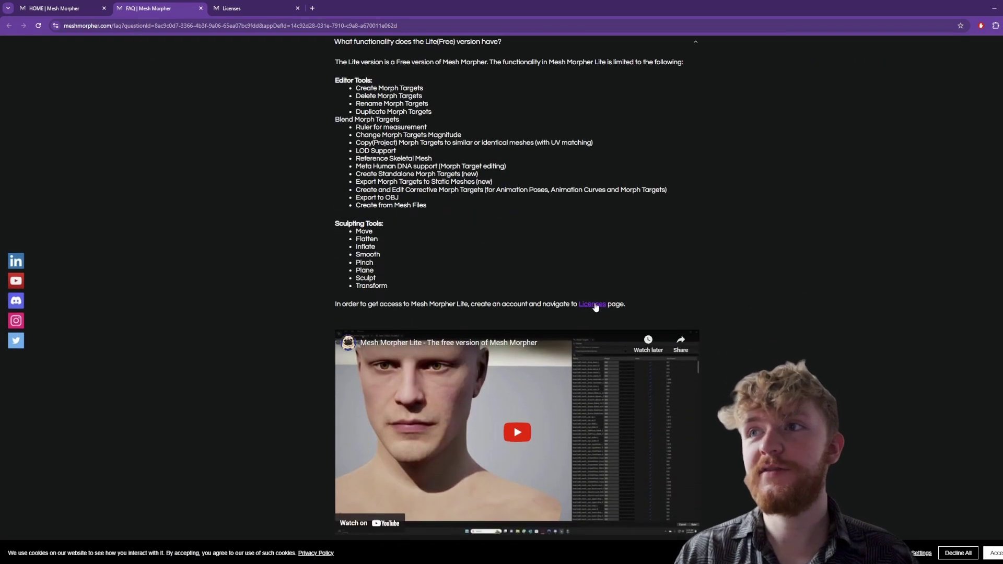
left_click(589, 305)
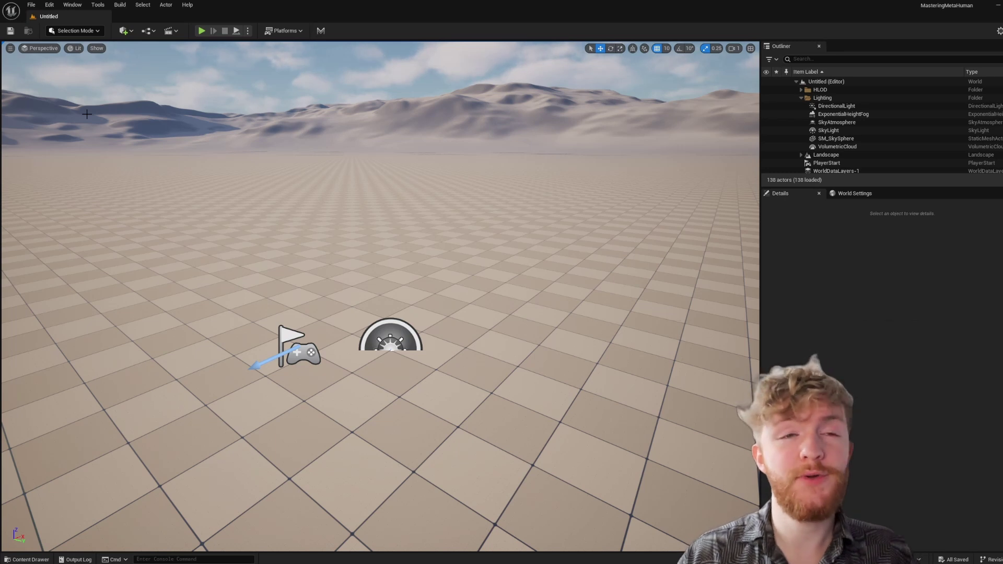
left_click(49, 5)
left_click(69, 139)
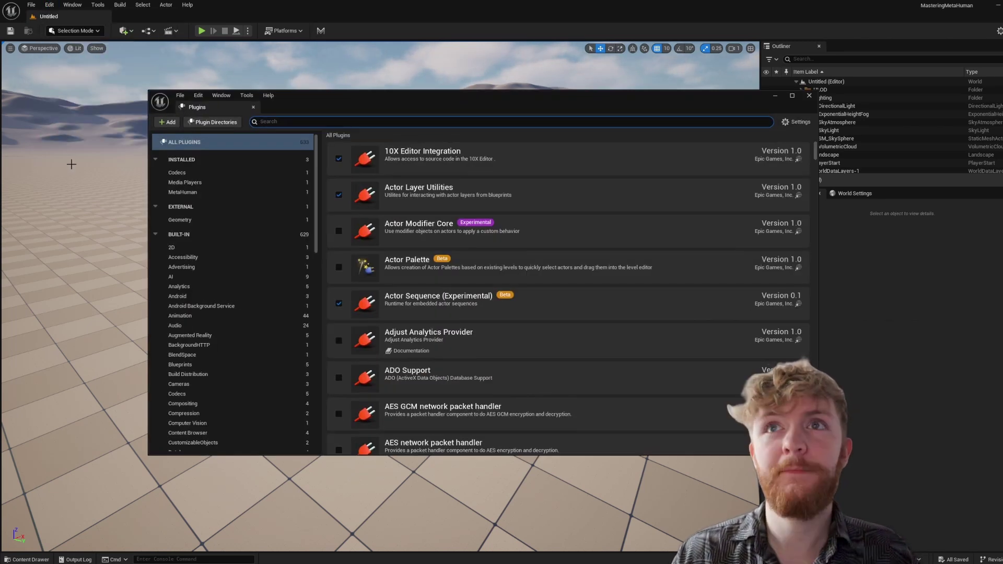
left_click(212, 122)
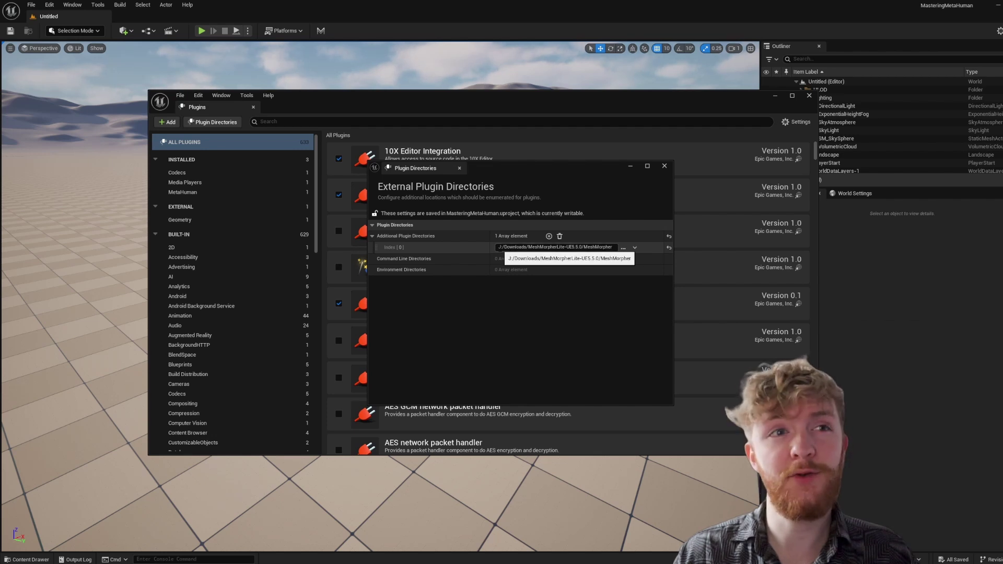
left_click(502, 248)
left_click(614, 247)
left_click_drag(614, 247, 504, 247)
left_click(590, 247)
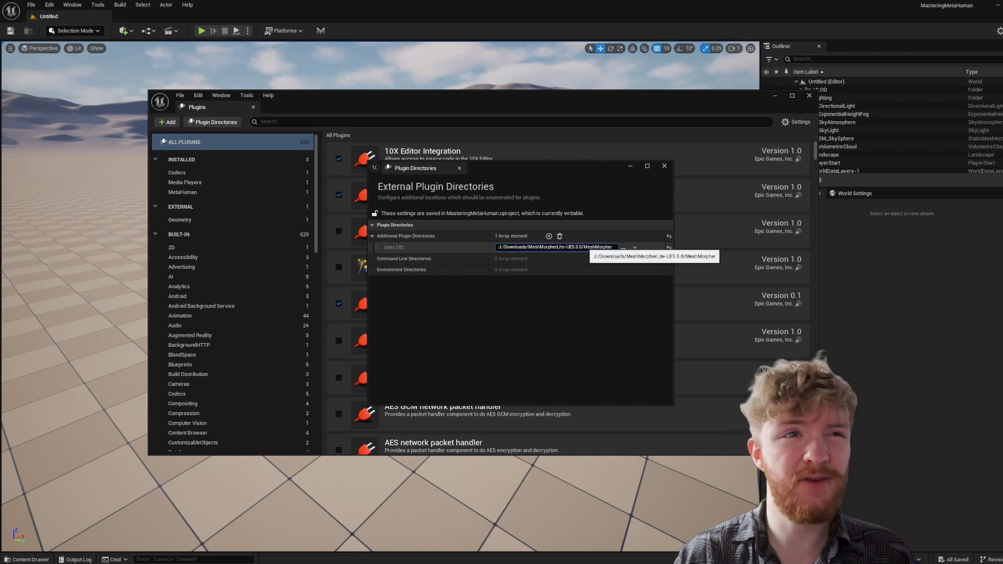
left_click(630, 166)
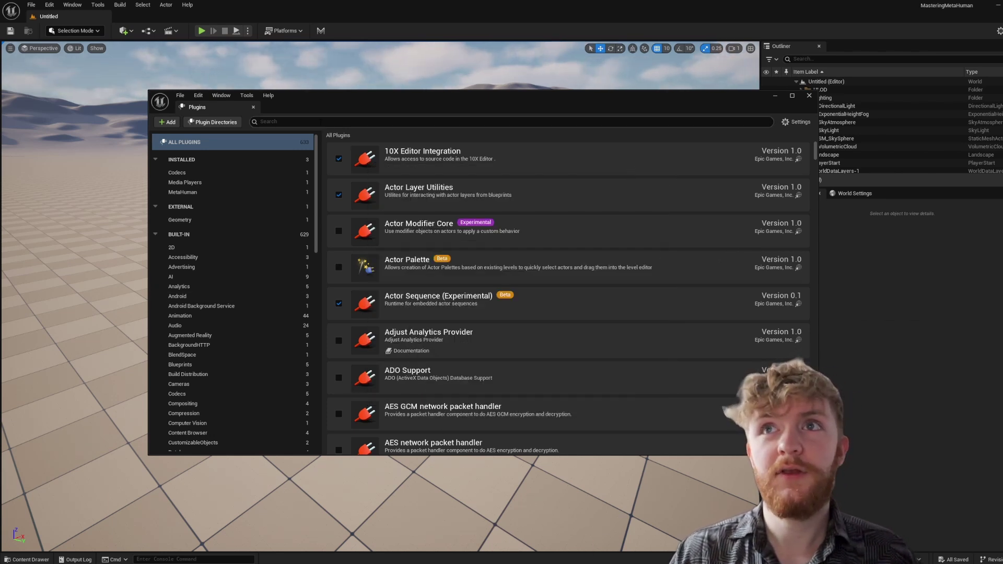
type("meshm")
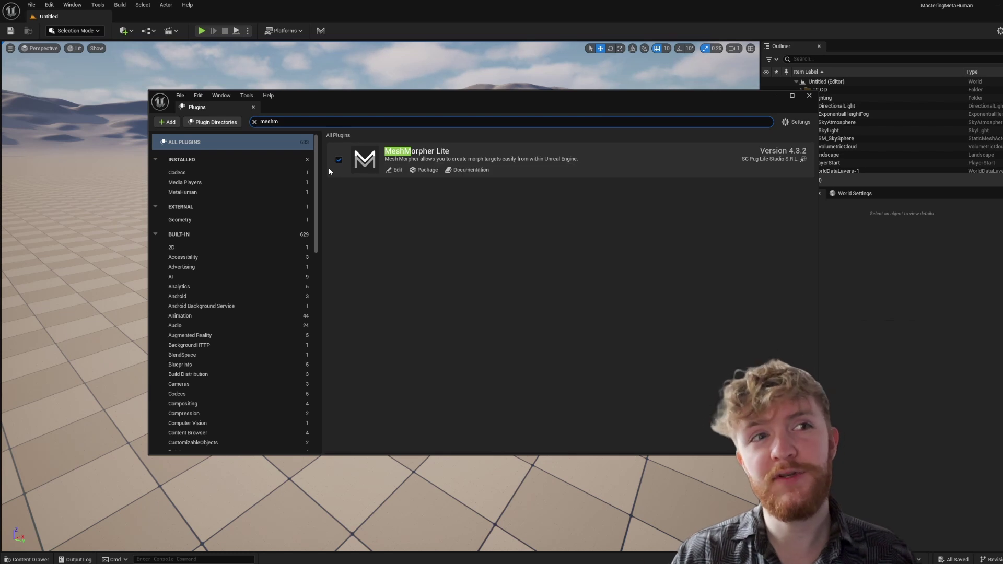
left_click(809, 95)
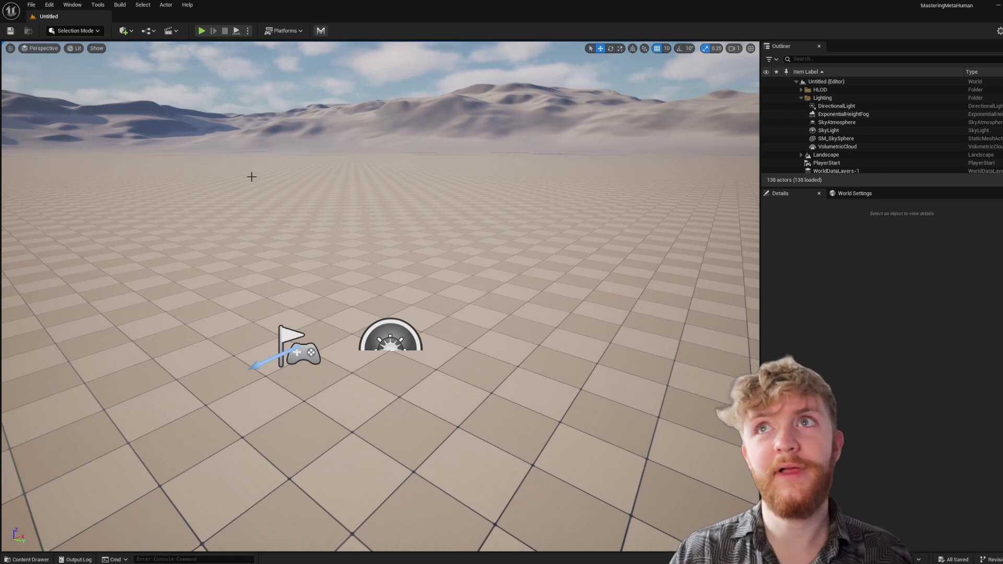
Step: Select MH_MeshMorpherDemo_FaceMesh in the Content Drawer and open it in Mesh Morpher
left_click(29, 559)
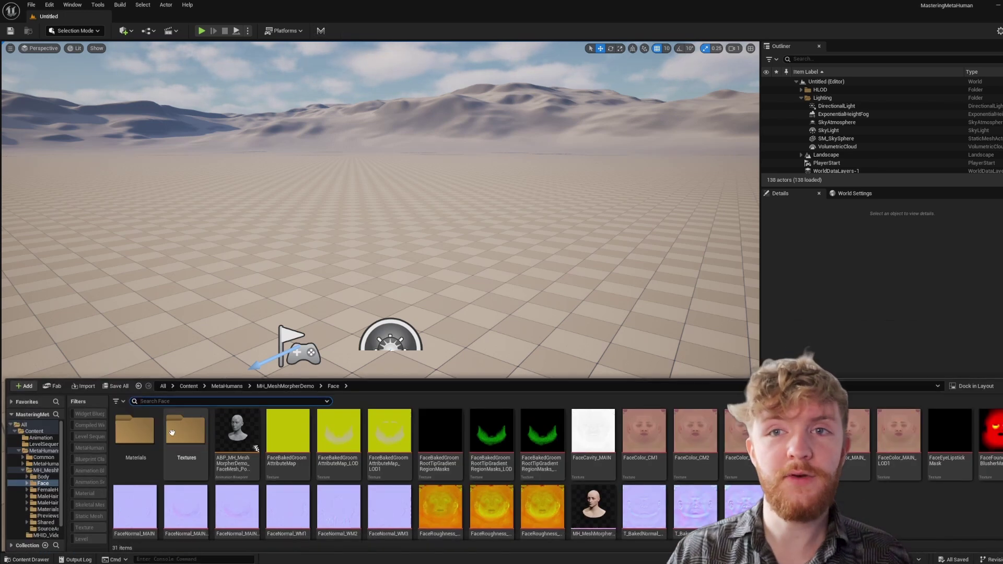
scroll(595, 508, "down", 1)
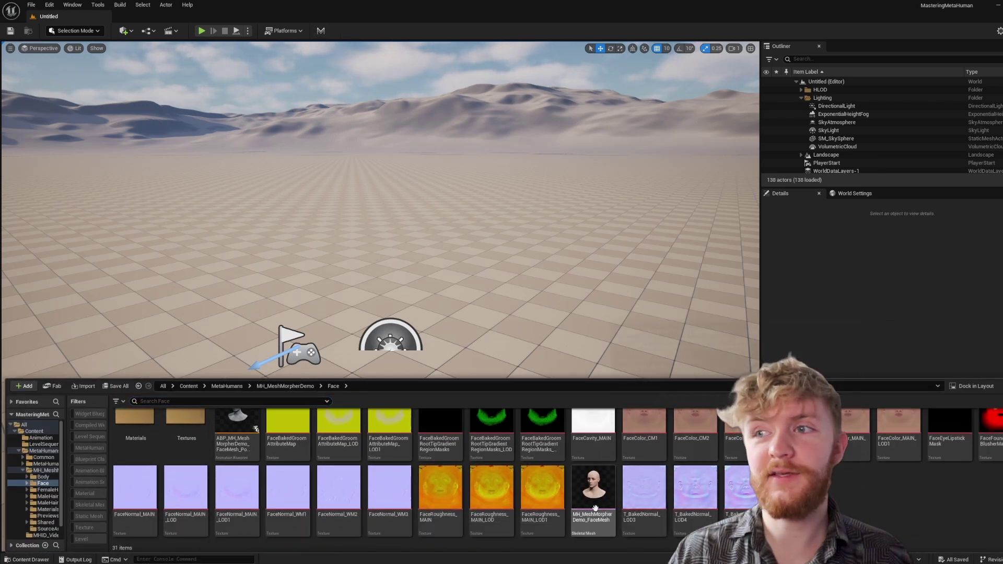
mouse_move(595, 508)
left_click(595, 508)
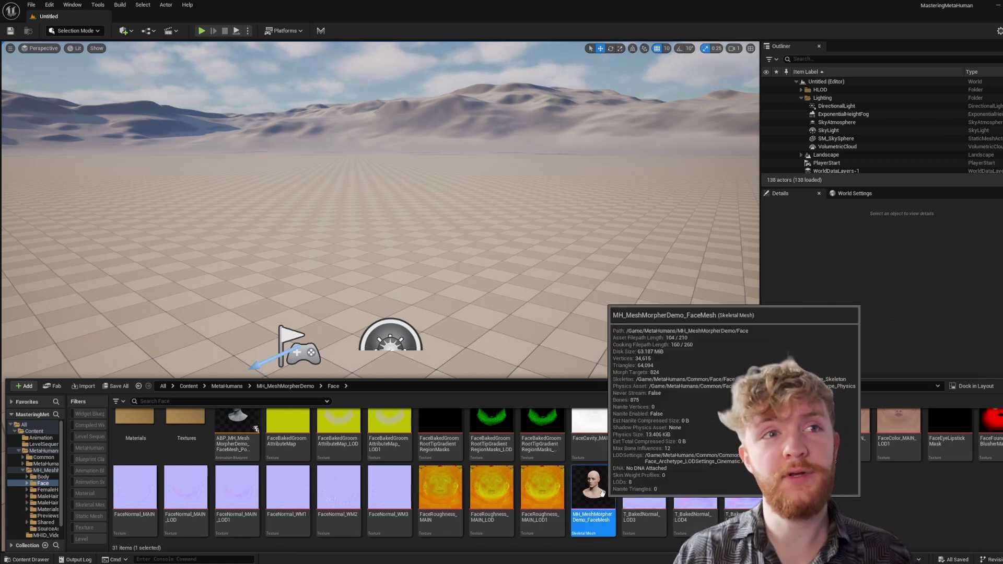
left_click(320, 32)
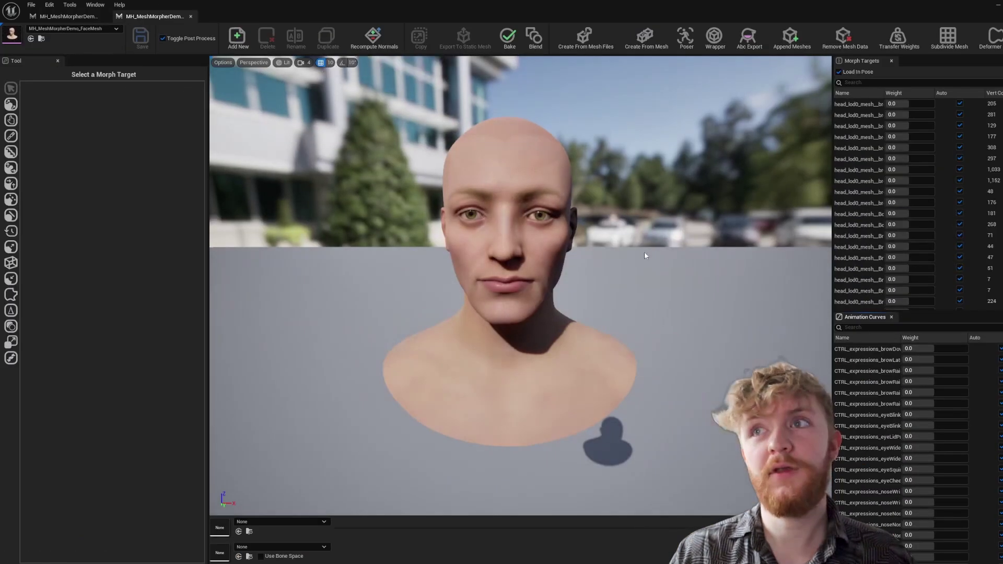
Step: Pull the viewport camera back from the demo face's head
mouse_move(524, 279)
left_mouse_down()
mouse_move(517, 350)
mouse_move(470, 323)
mouse_move(501, 318)
mouse_move(509, 272)
left_mouse_up()
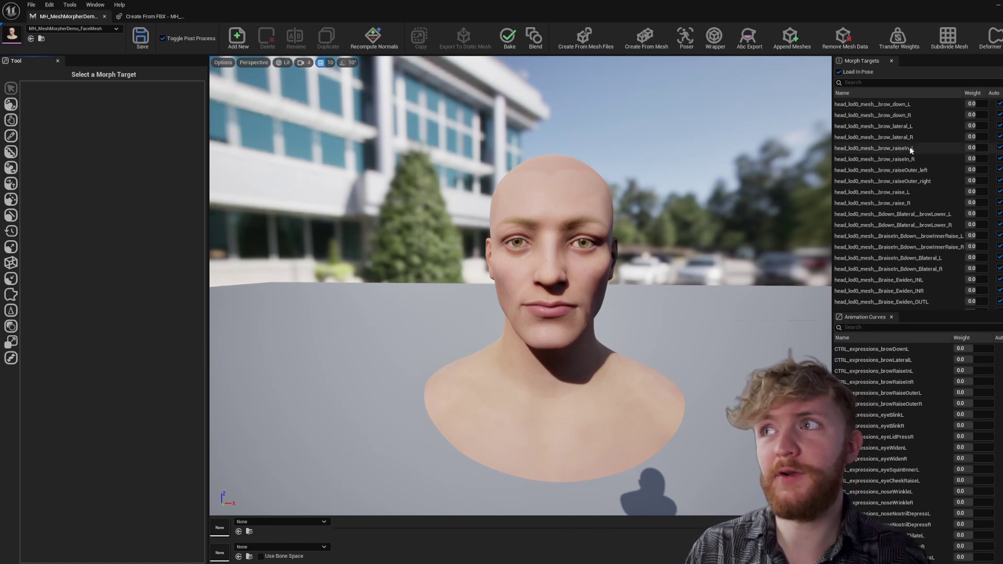
Step: Find the morph targets driven by the brow animation curves, such as browLateralL and browRaiseInR
right_click(895, 148)
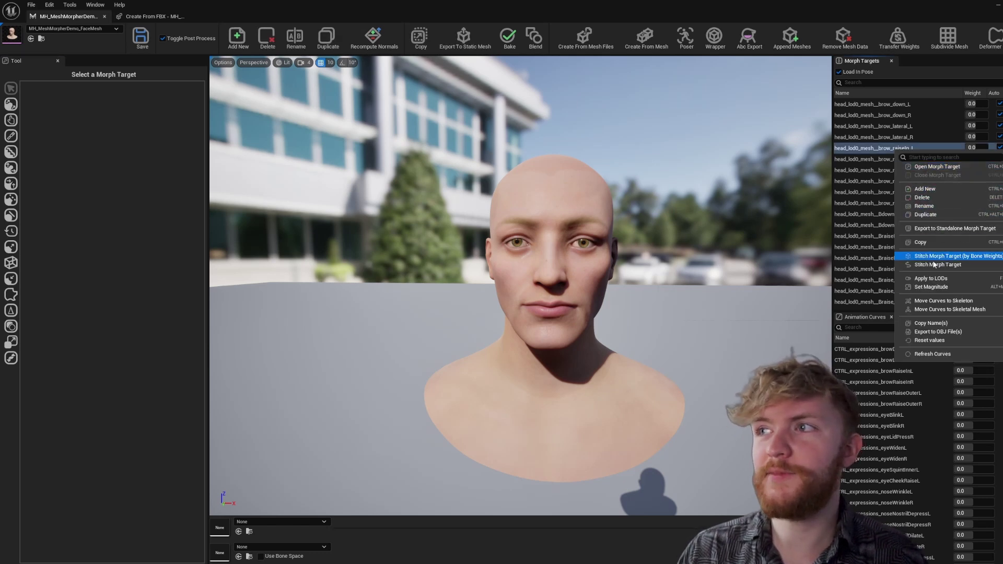
left_click(863, 347)
left_click(898, 359)
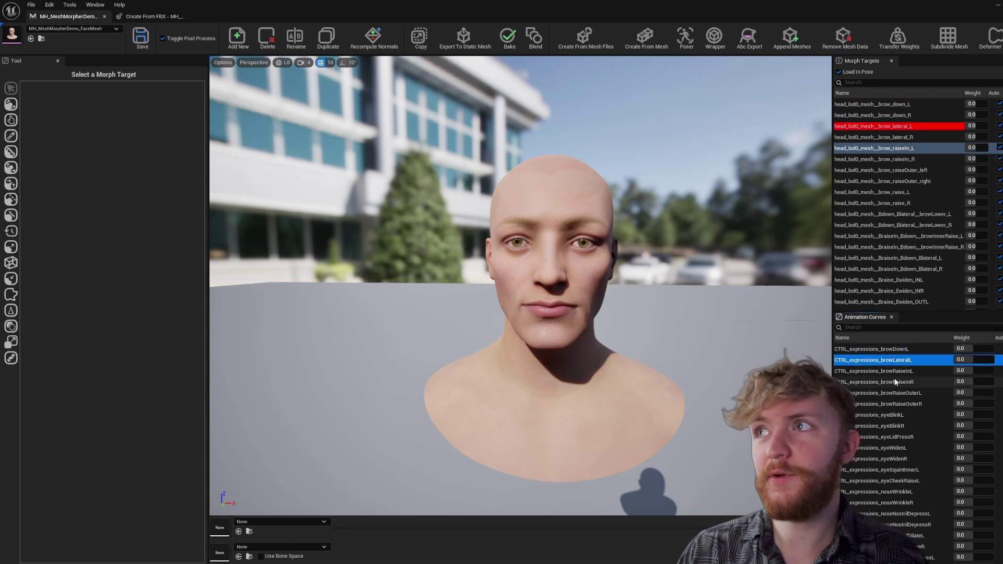
left_click(895, 382)
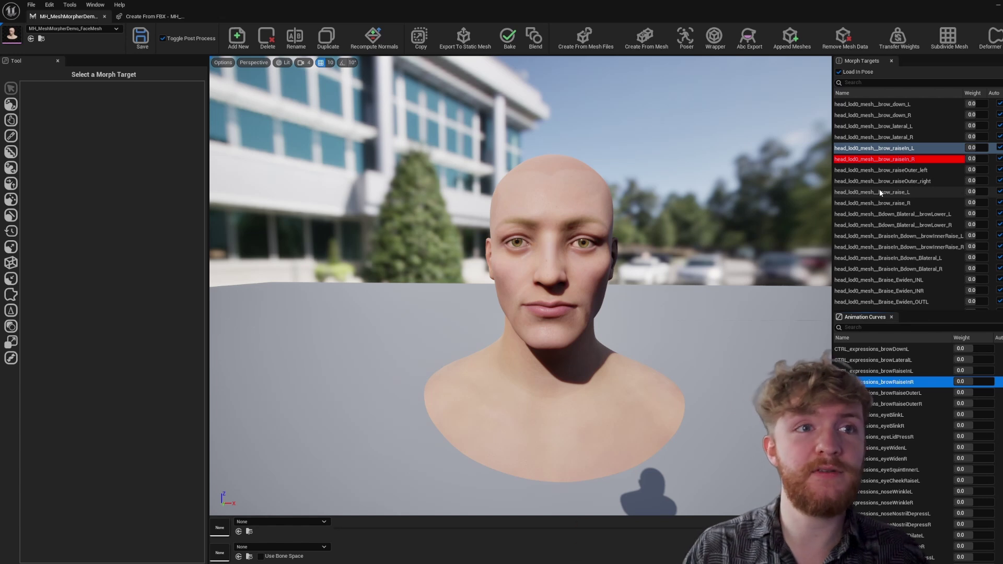
left_click(882, 350)
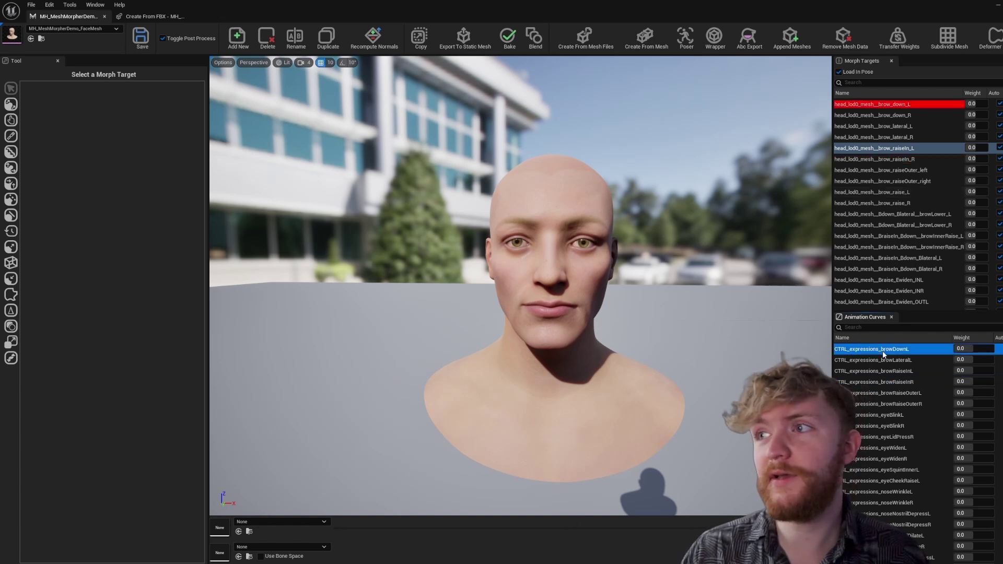
left_click(864, 392)
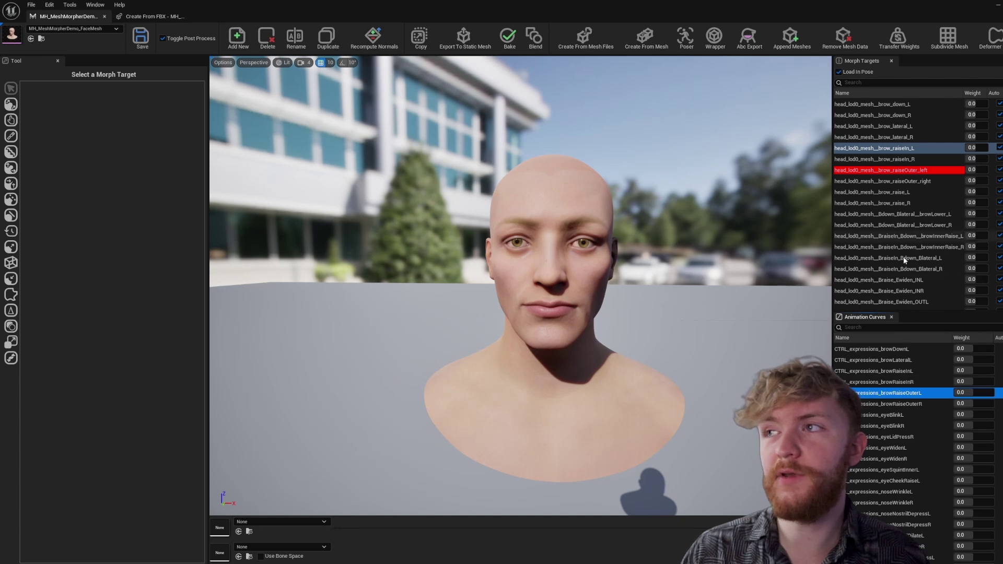
Step: Set the browRaiseInL and browRaiseInR curve weights to 1.0
left_click_drag(953, 373, 977, 372)
left_click(966, 371)
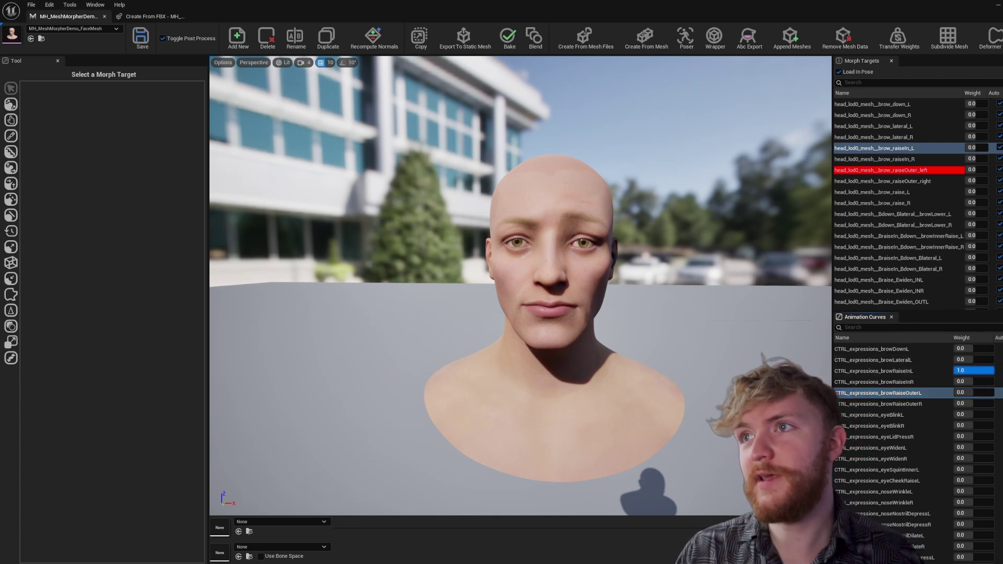
type("1")
key("Return")
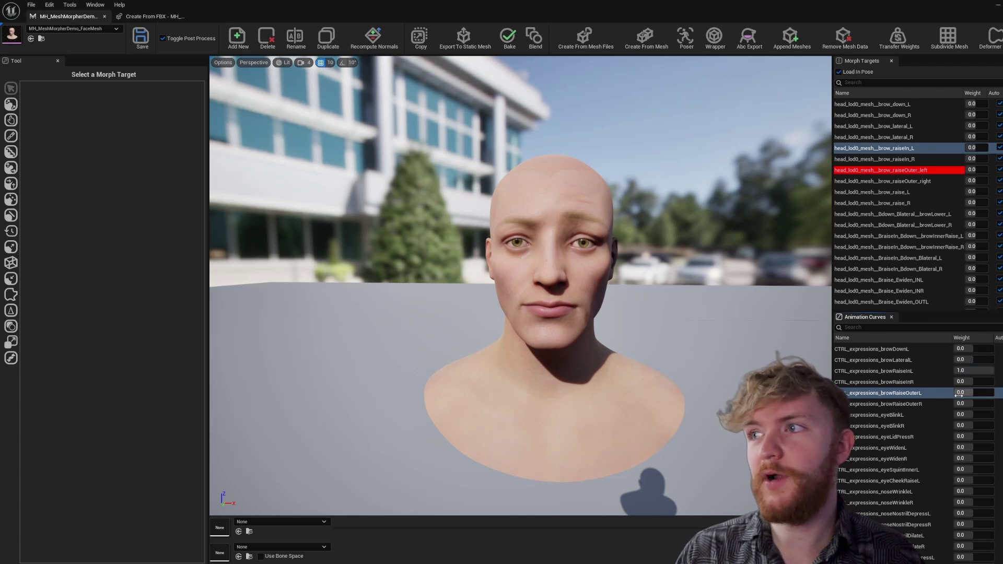
left_click_drag(959, 382, 969, 382)
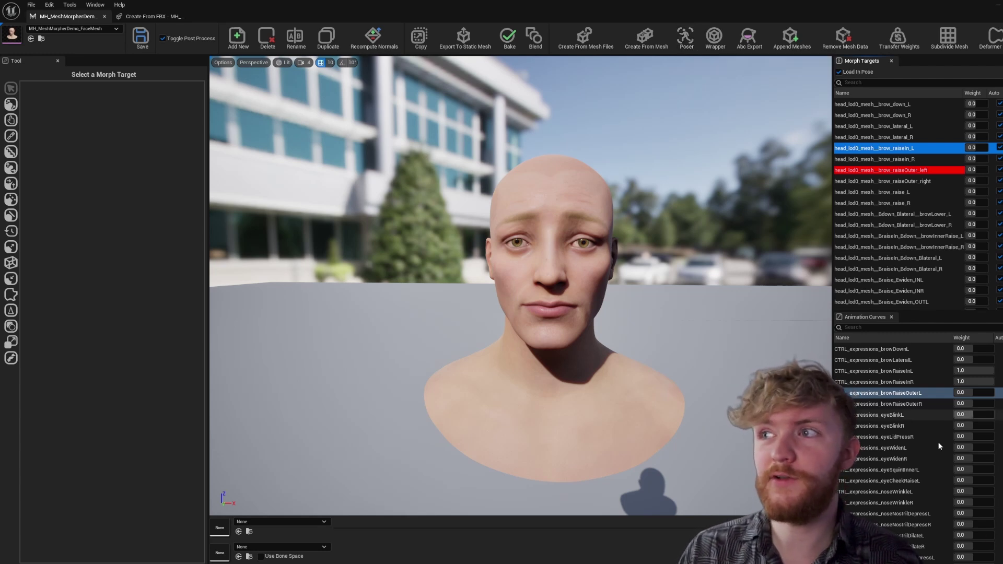
Step: Try creating a morph target from the pose, dismiss the free-version notice, and open the skeletal mesh list
left_click(687, 40)
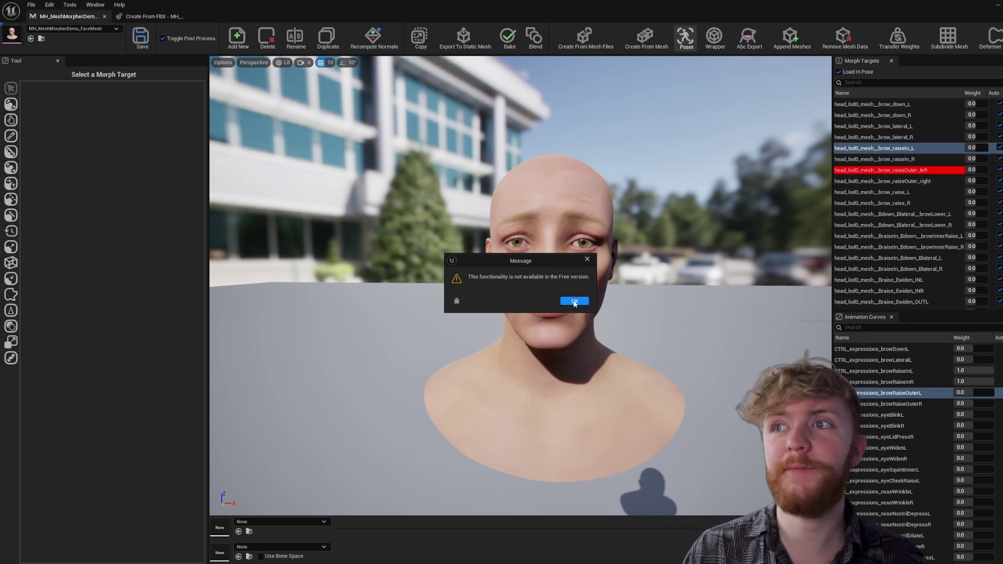
left_click(574, 301)
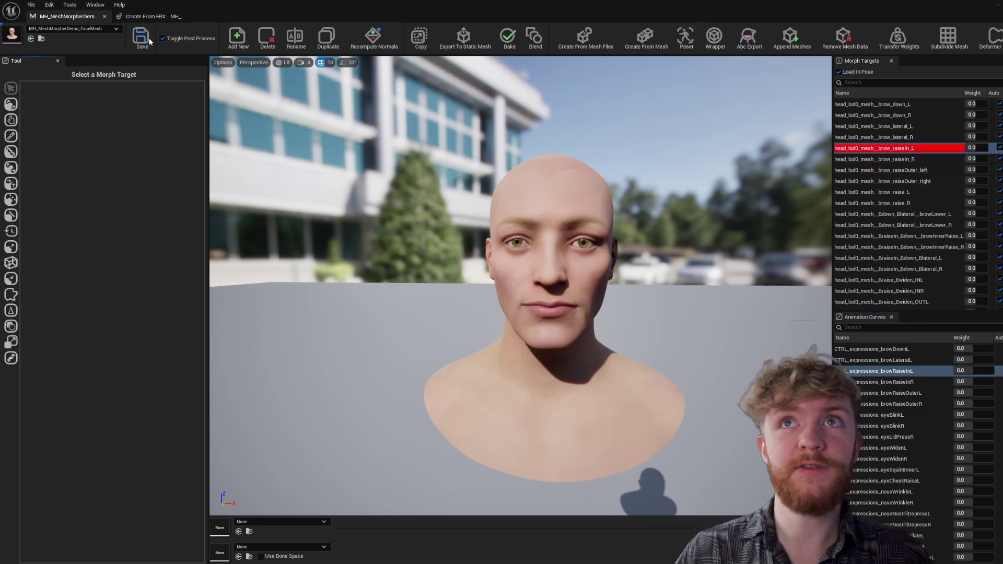
left_click(121, 19)
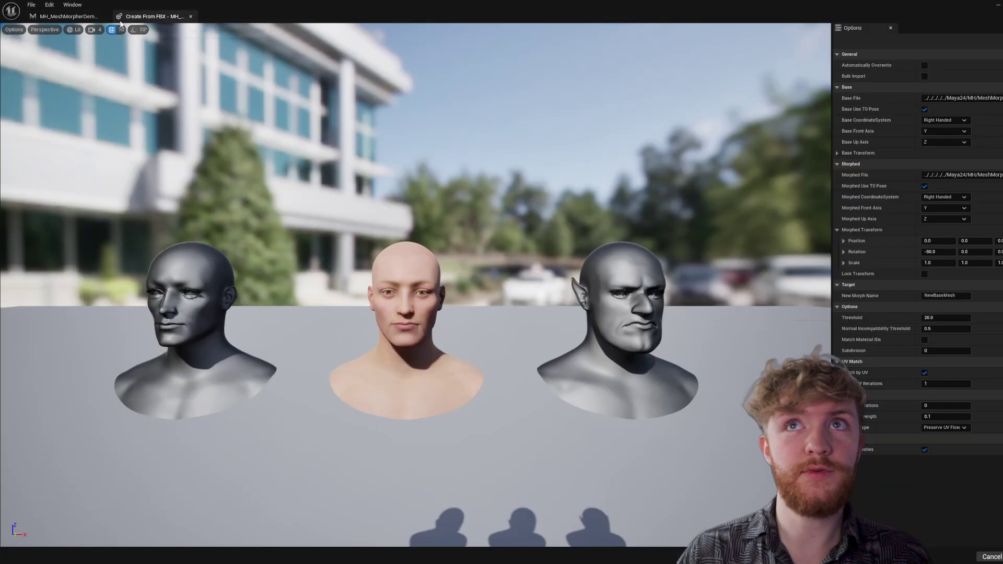
left_click(74, 18)
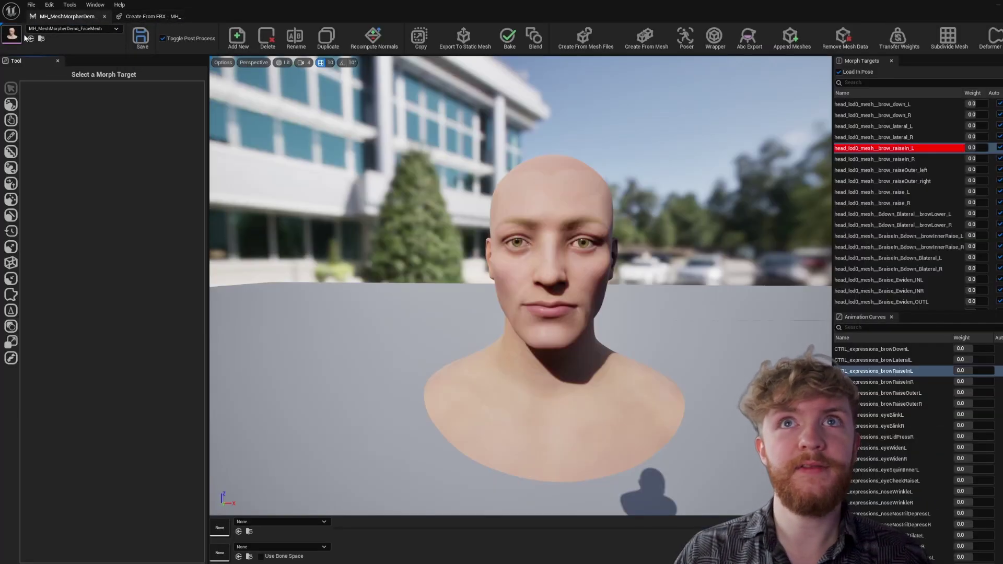
left_click(52, 30)
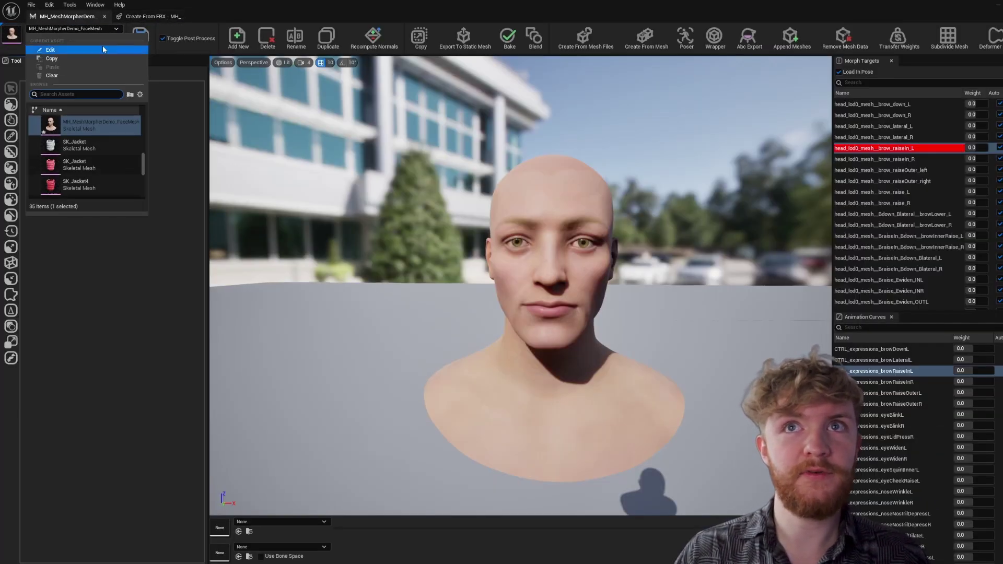
Step: Close the skeletal mesh picker, keeping MH_MeshMorpherDemo_FaceMesh loaded
left_click(101, 29)
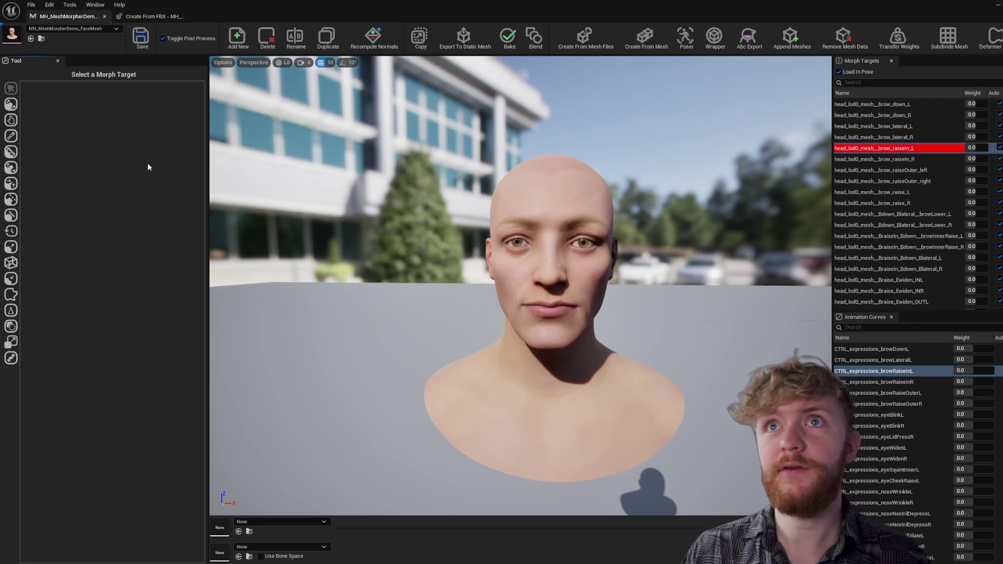
Step: Start and cancel a new morph target, then view and dismiss the brow_lateral_L options
left_click(237, 37)
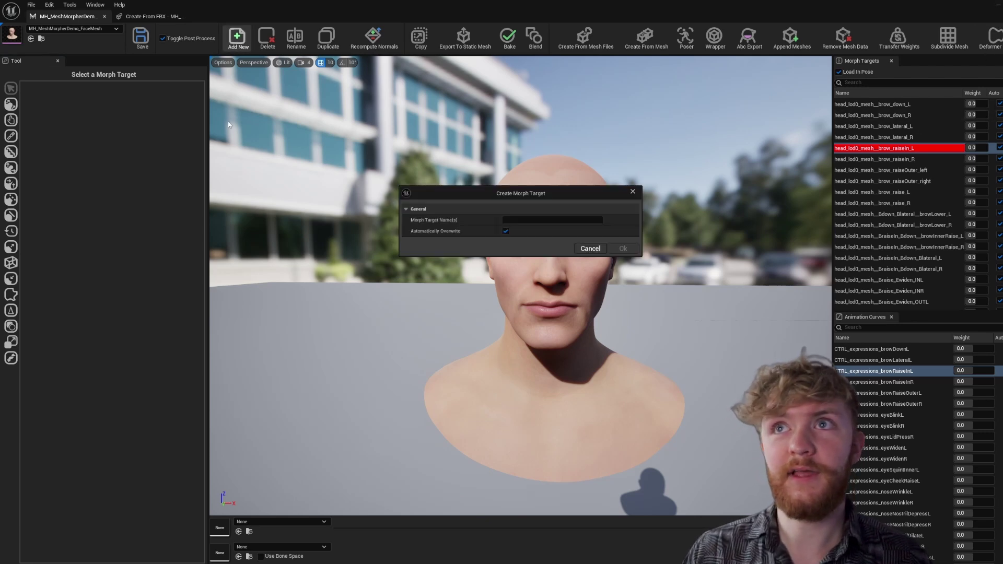
left_click(583, 248)
right_click(880, 126)
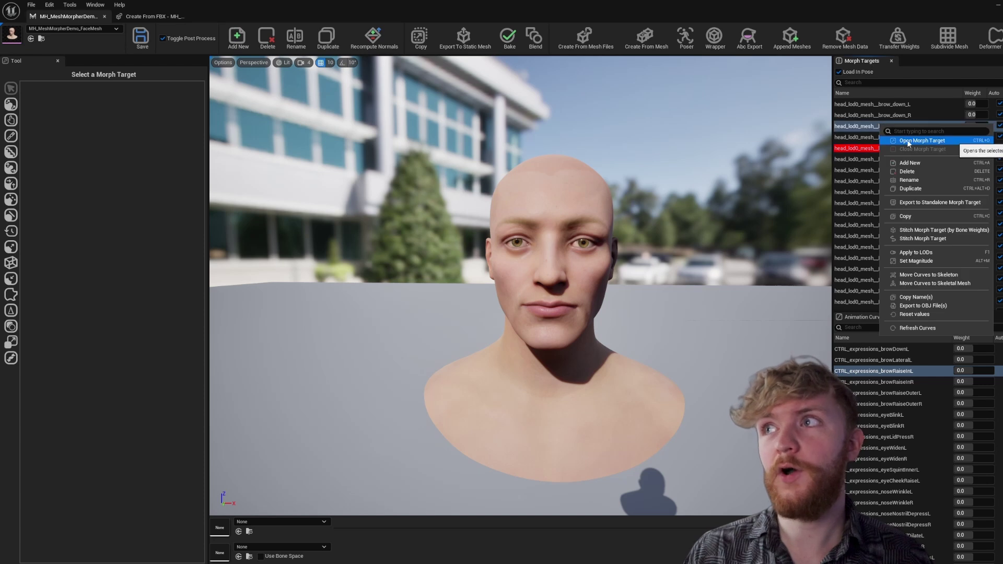
left_click(148, 140)
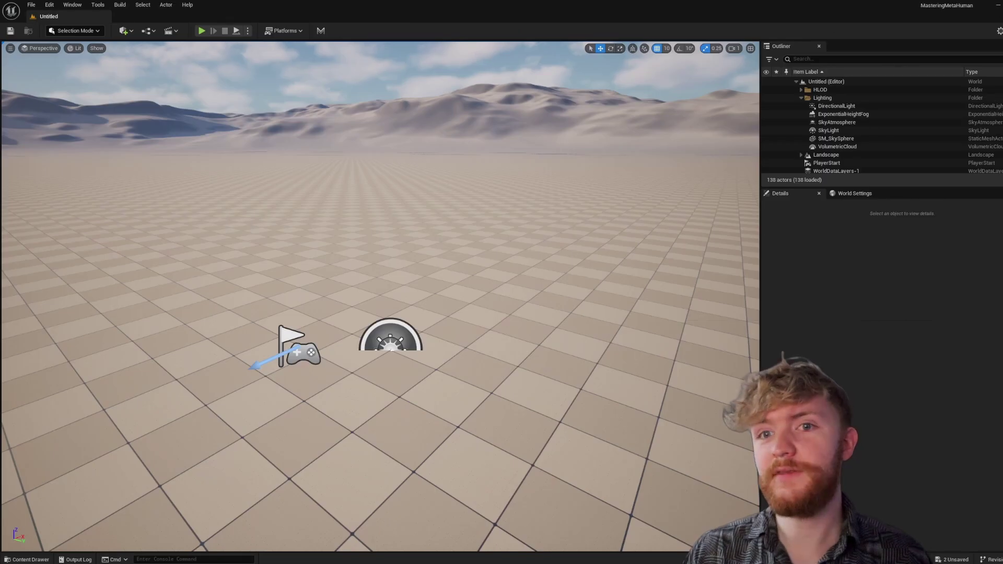
Step: Export the MH_MeshMorpherDemo_FaceMesh asset from the Face folder as an FBX file
left_click(26, 559)
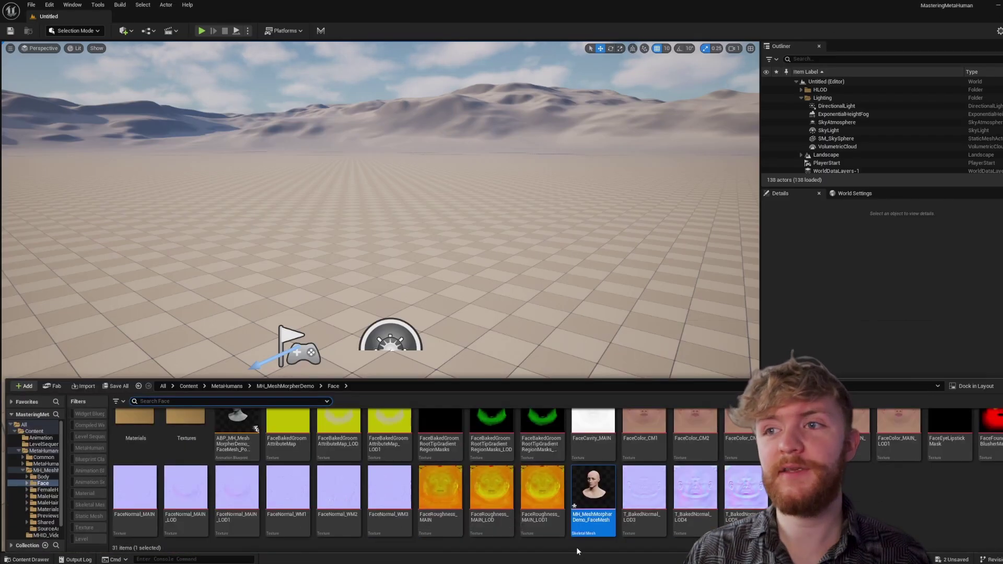
right_click(605, 496)
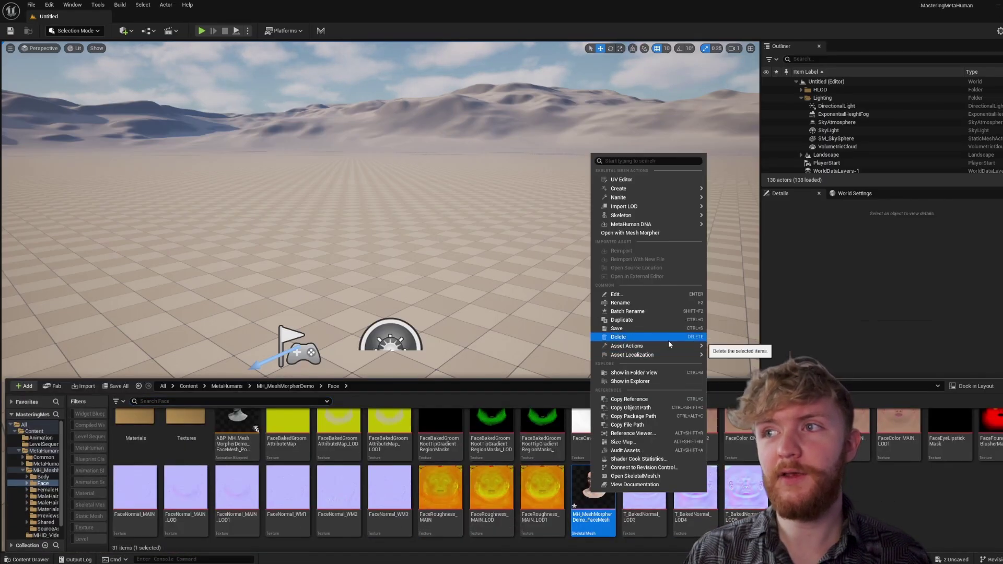
mouse_move(666, 351)
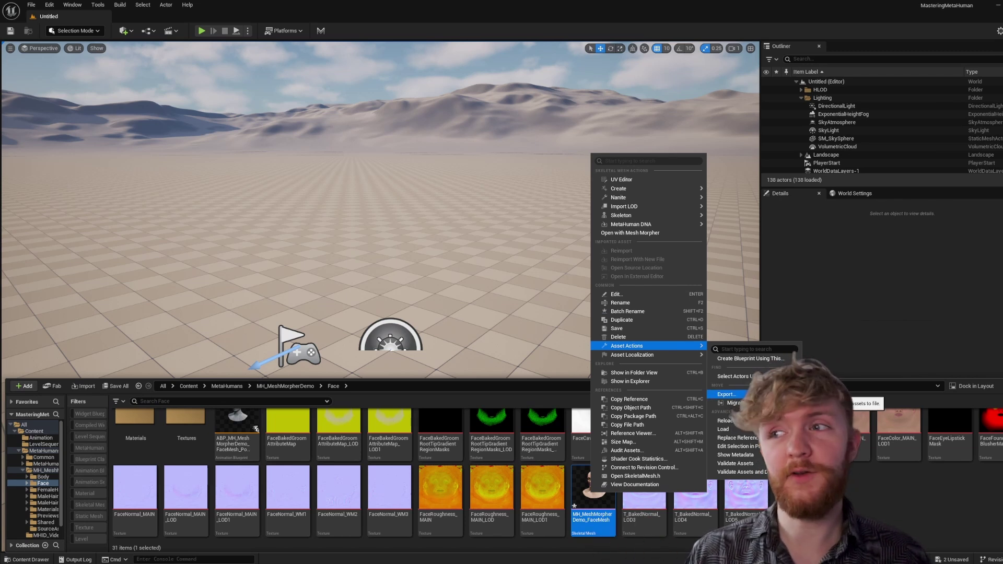
left_click(742, 394)
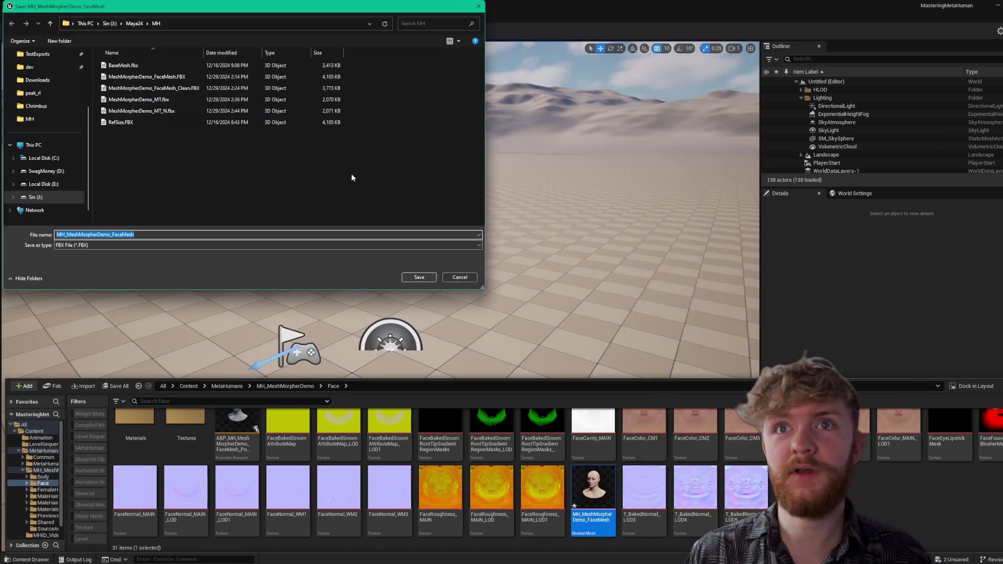
left_click(419, 277)
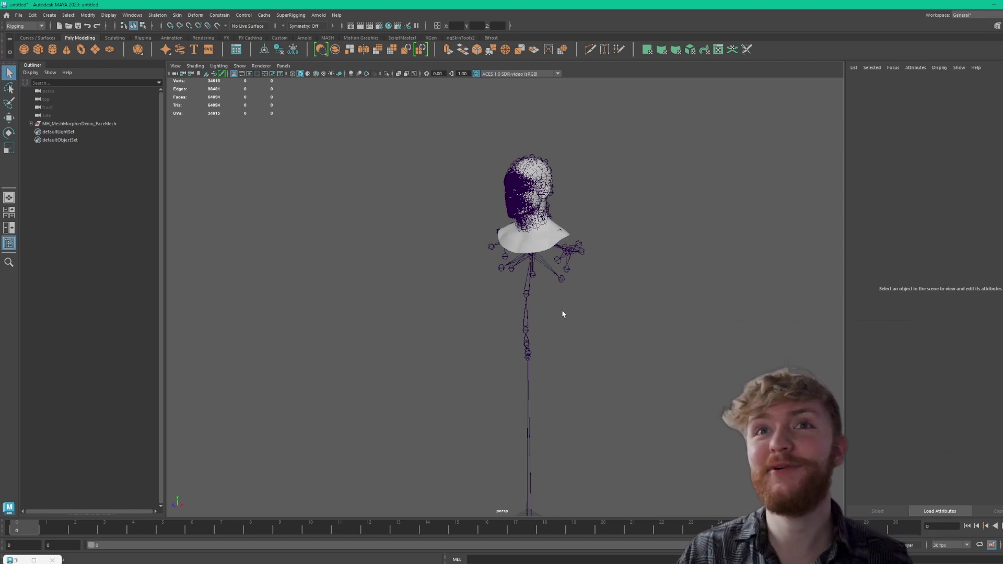
Step: Inspect the imported head and skeleton, selecting joints and the MH_MeshMorpherDemo_FaceMesh1 head mesh
left_click_drag(565, 315, 575, 278, "alt")
left_click(592, 319)
left_click(593, 273)
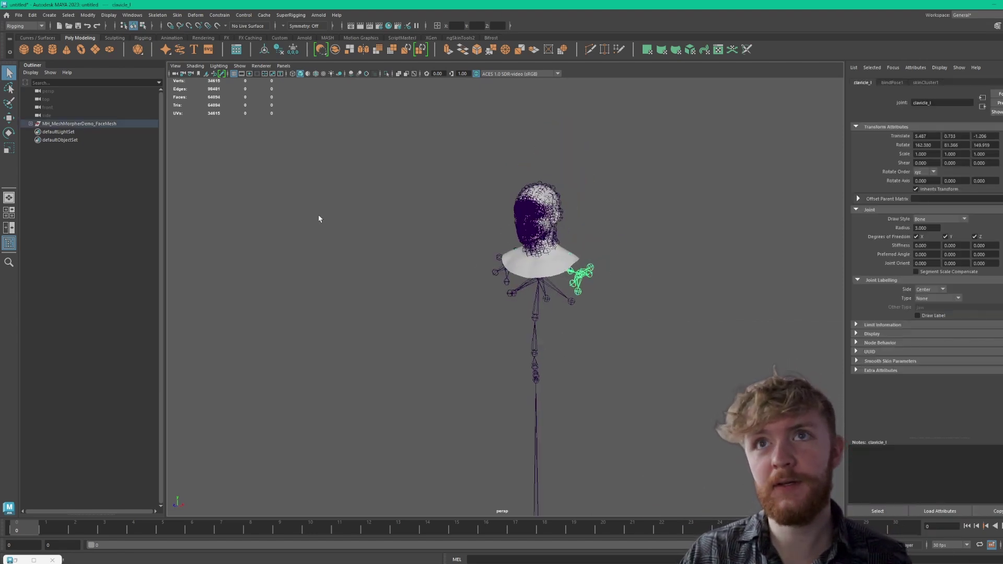
left_click(530, 267)
left_click_drag(500, 247, 584, 218, "alt")
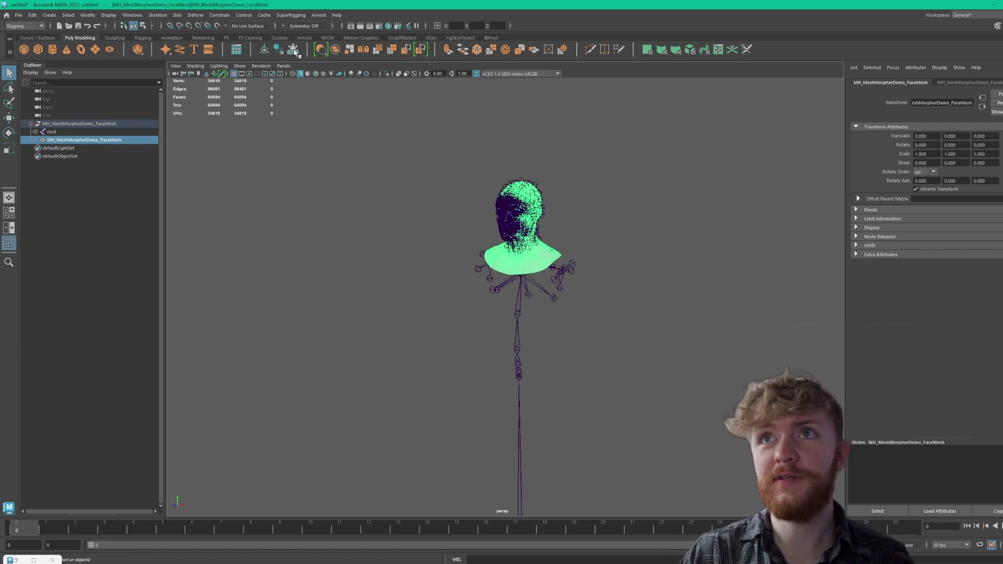
left_click_drag(468, 212, 607, 233, "alt")
left_click(552, 261)
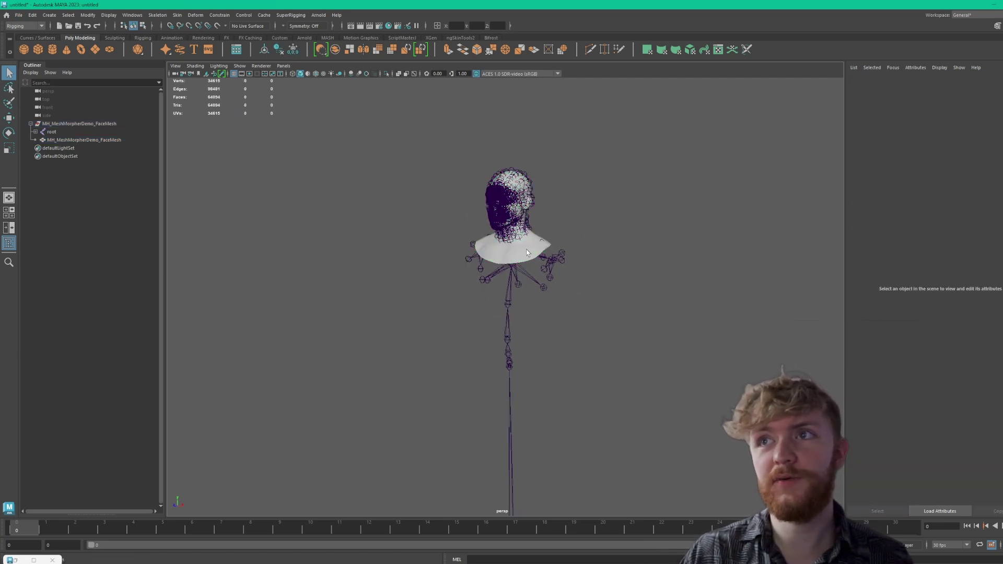
left_click(87, 140)
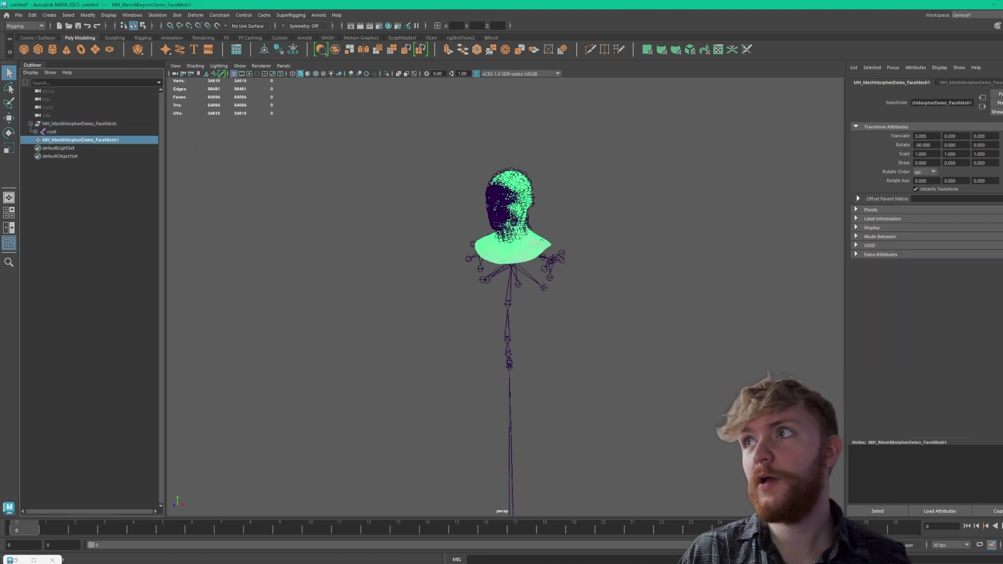
key("ctrl+a")
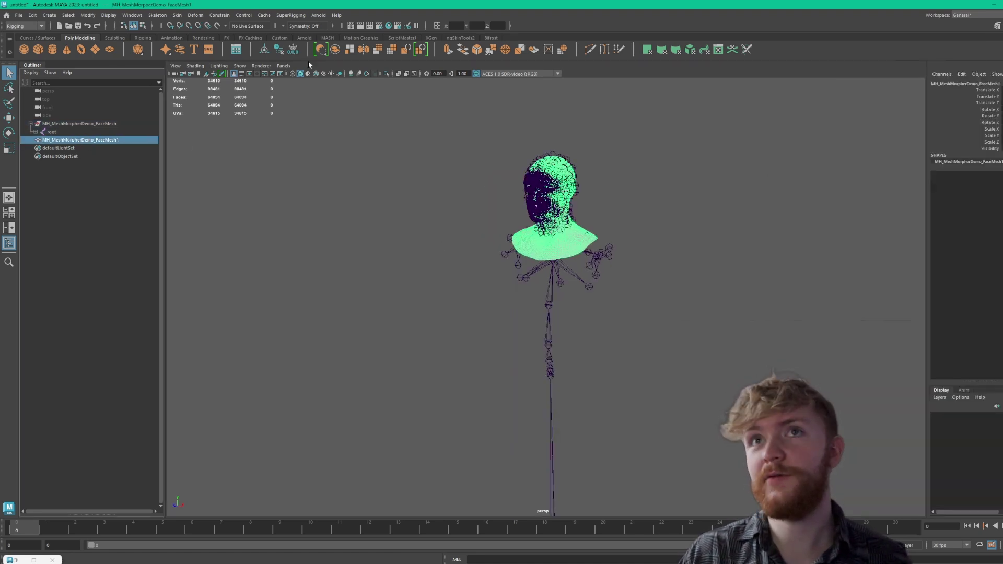
Step: Delete the group holding the skeleton, leaving only the head mesh selected
left_click(52, 124)
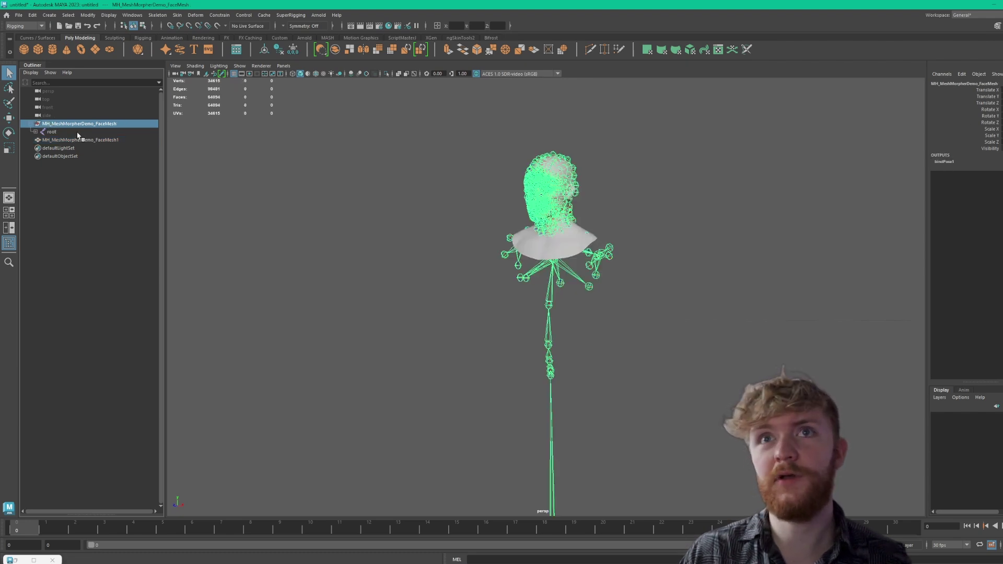
key("Delete")
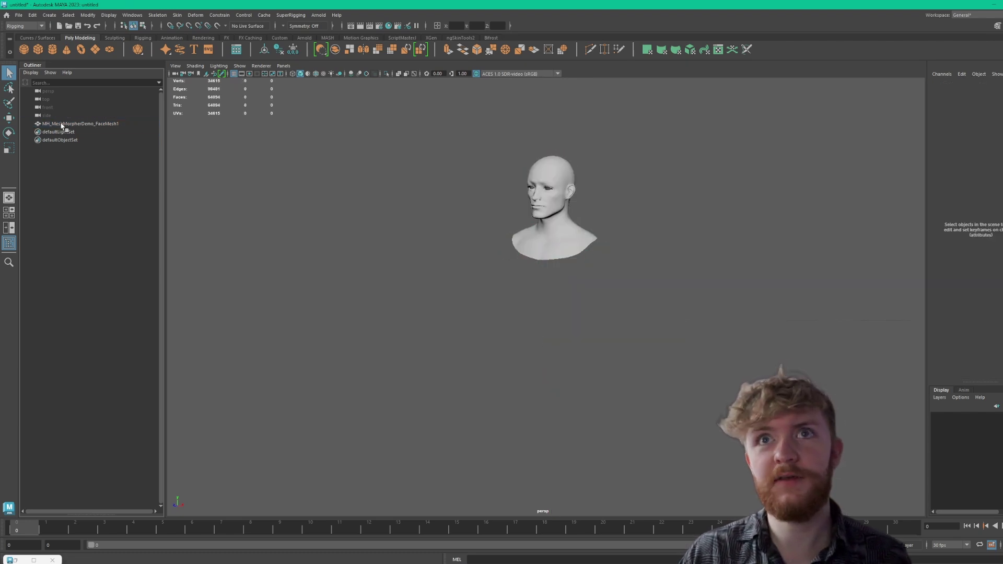
left_click(61, 123)
left_click_drag(475, 257, 497, 242, "alt")
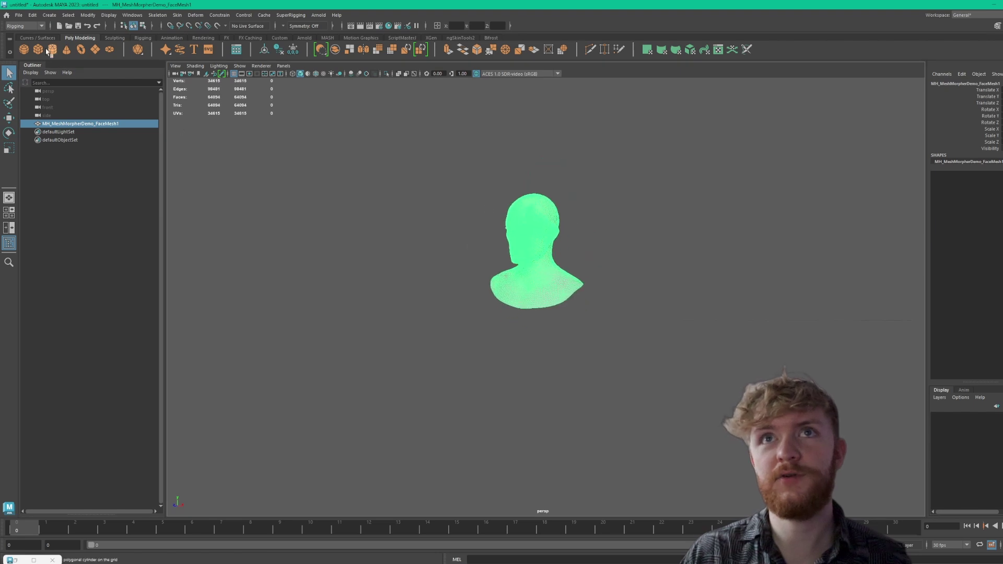
left_click(20, 15)
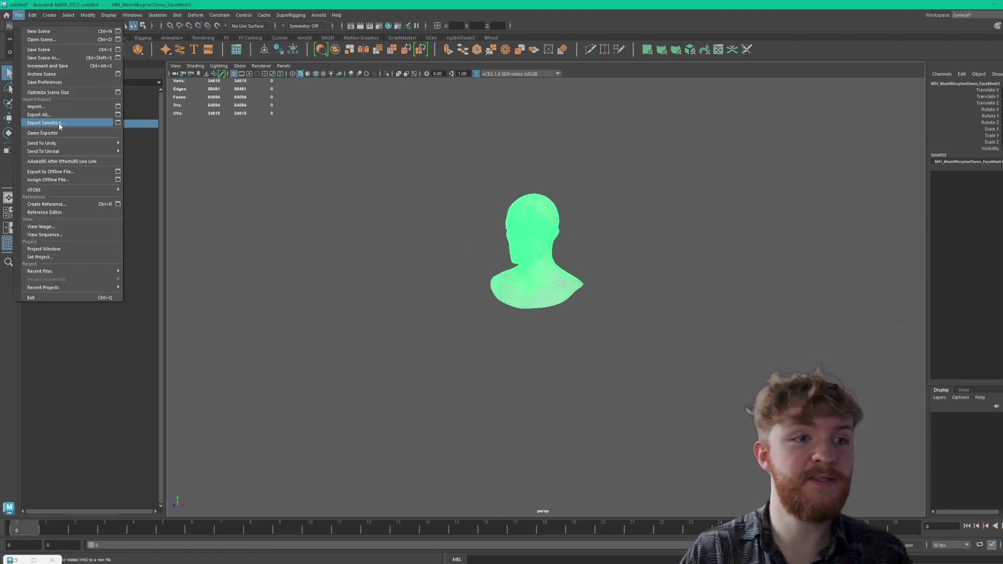
Step: Send the head mesh to ZBrush with GoZ from Maya's Sculpting shelf
left_click(287, 170)
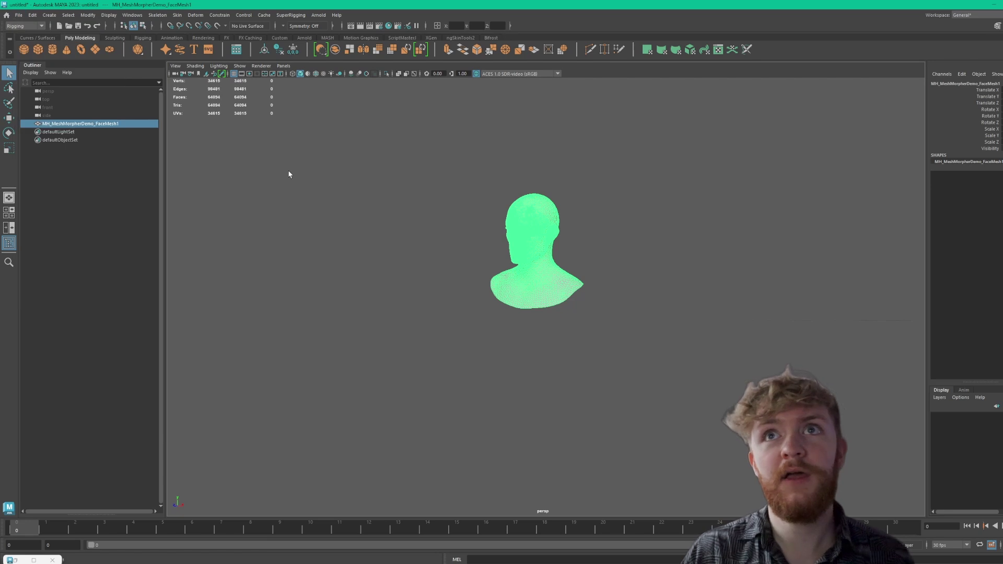
left_click(527, 278)
left_click(114, 37)
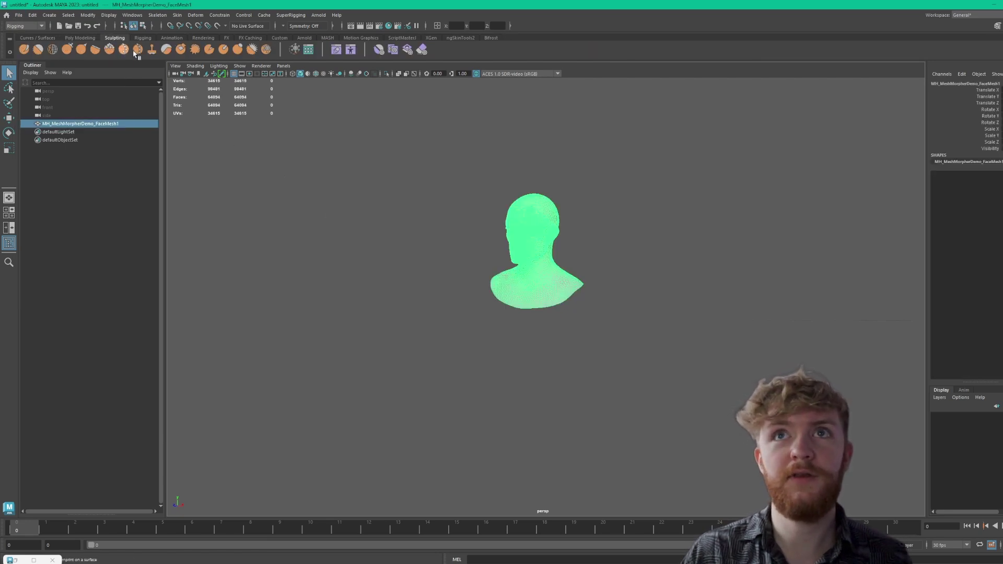
left_click(352, 232)
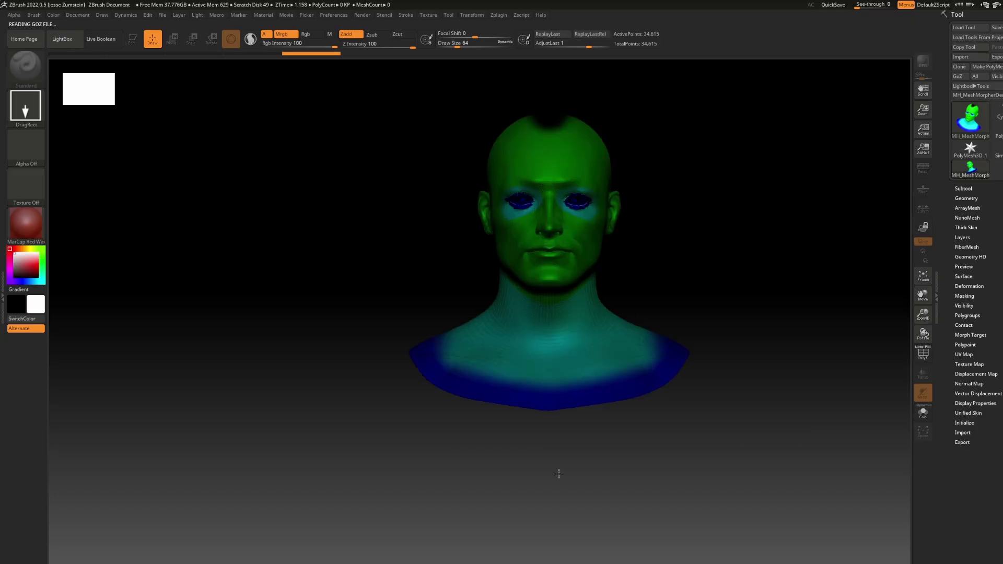
left_click(26, 225)
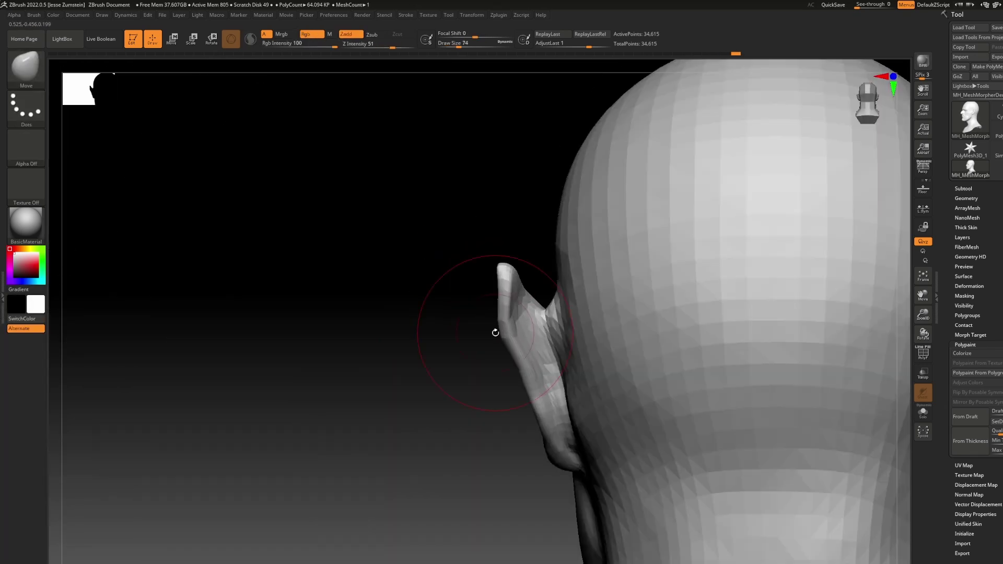
Step: Mask the ear tip and alternate masking and smoothing to refine the pointed ears and scowl
left_click_drag(472, 236, 540, 303, "ctrl")
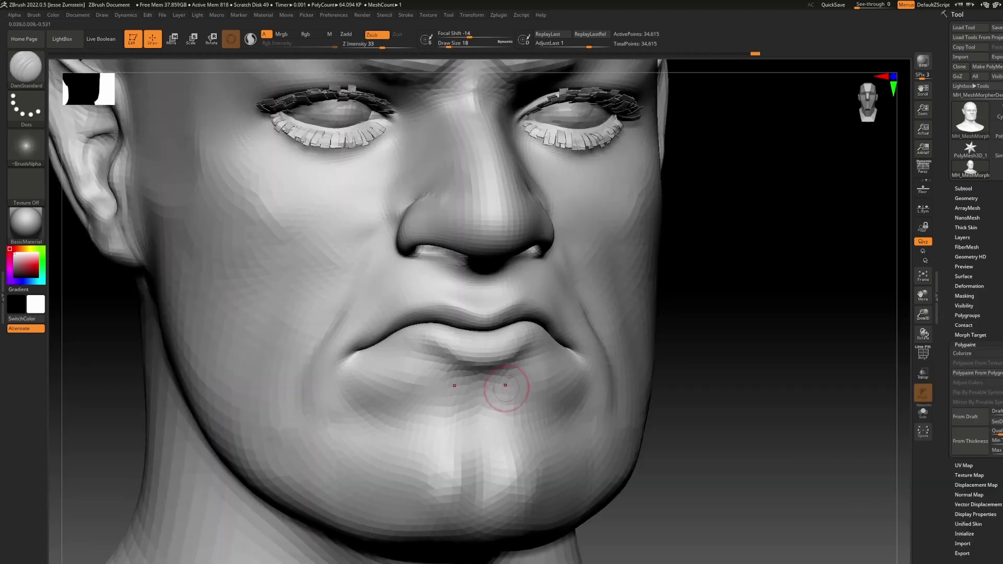
key("shift")
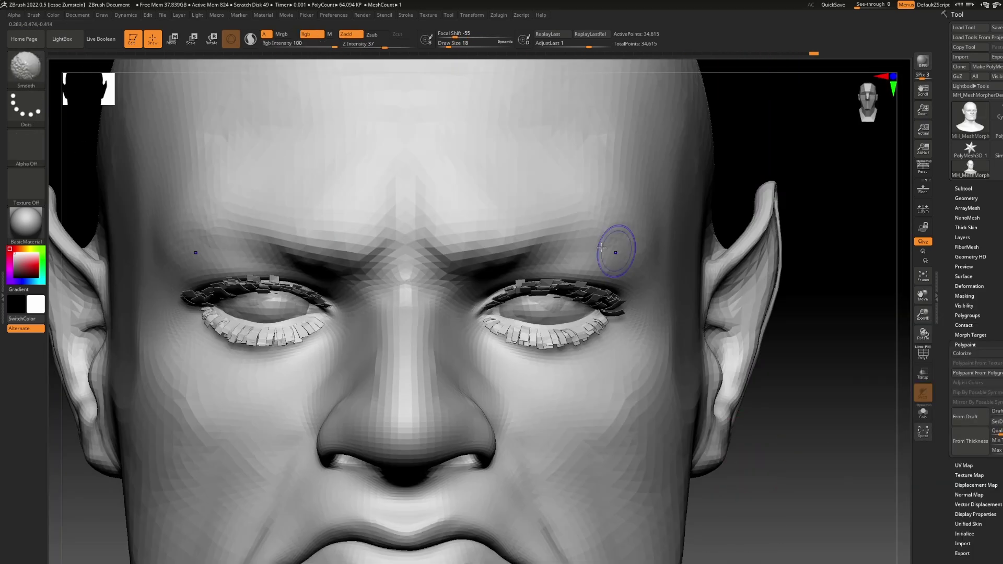
key("ctrl")
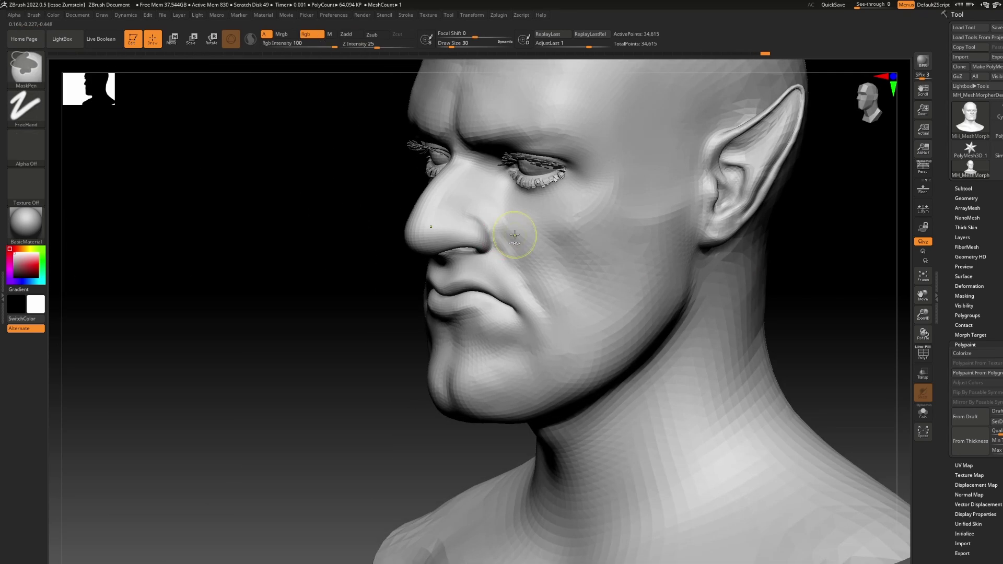
key("shift")
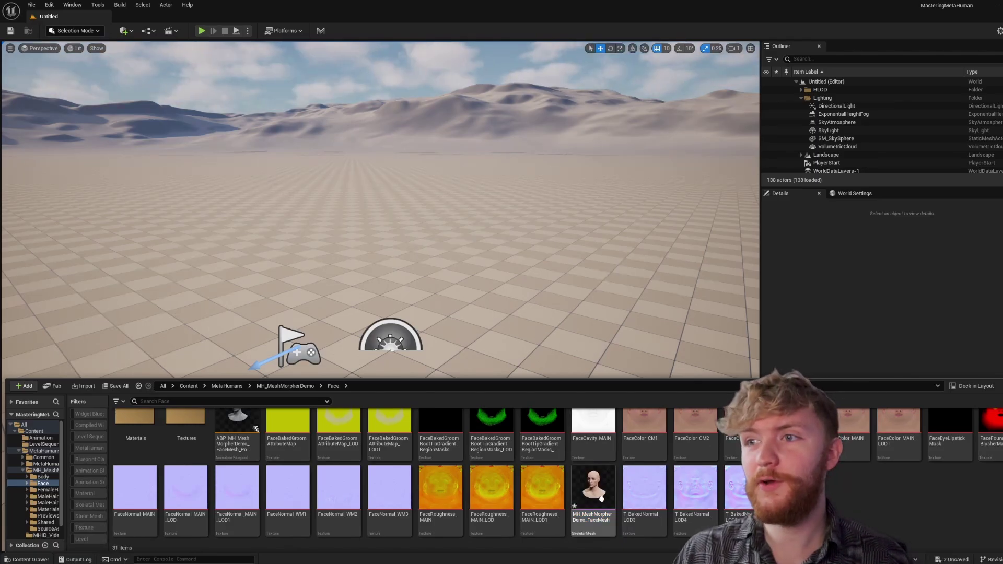
Step: Open MH_MeshMorpherDemo_FaceMesh in the Mesh Morpher editor
left_click(599, 497)
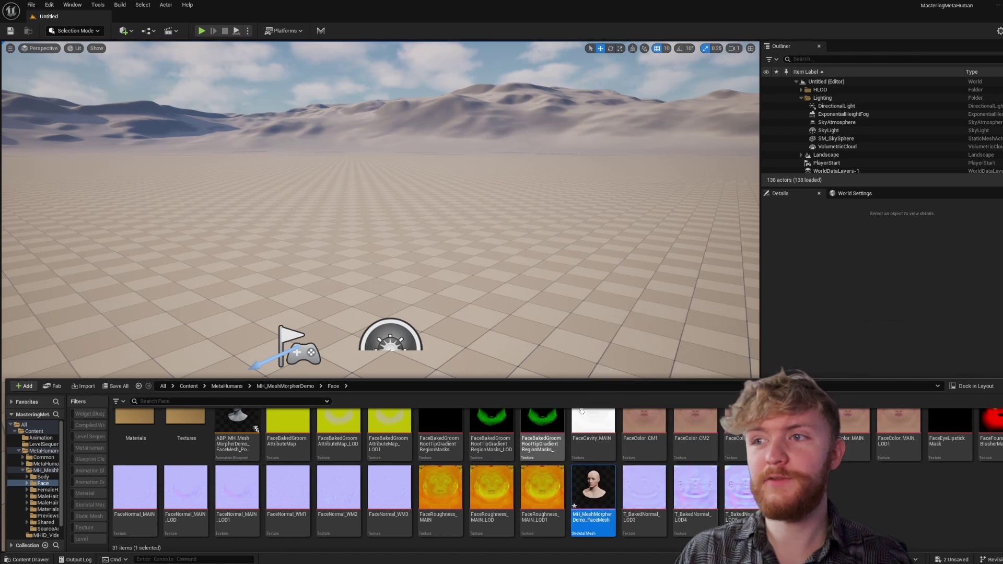
left_click(322, 30)
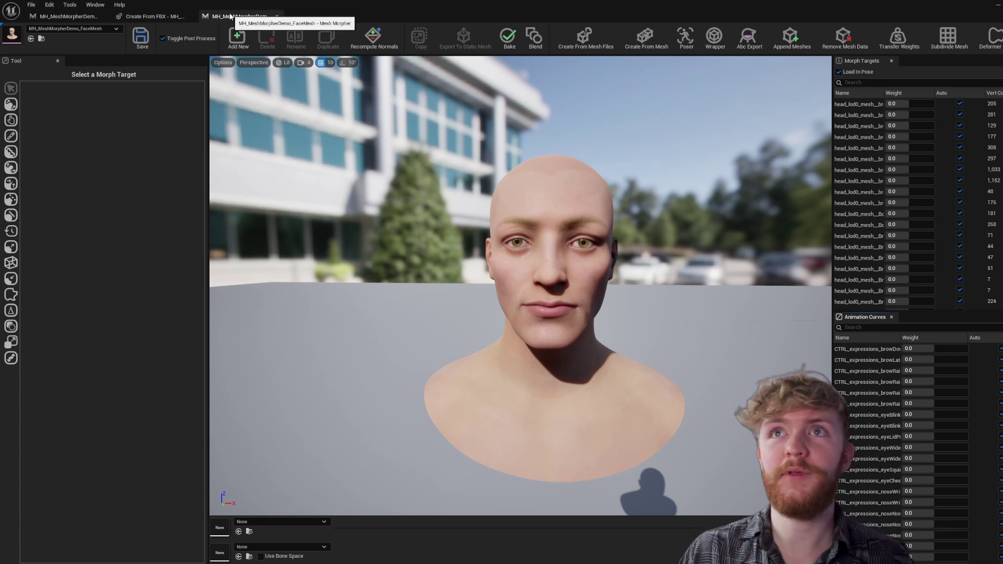
Step: Close the leftover Create From FBX session and launch Create From Mesh Files
left_click_drag(428, 241, 426, 272)
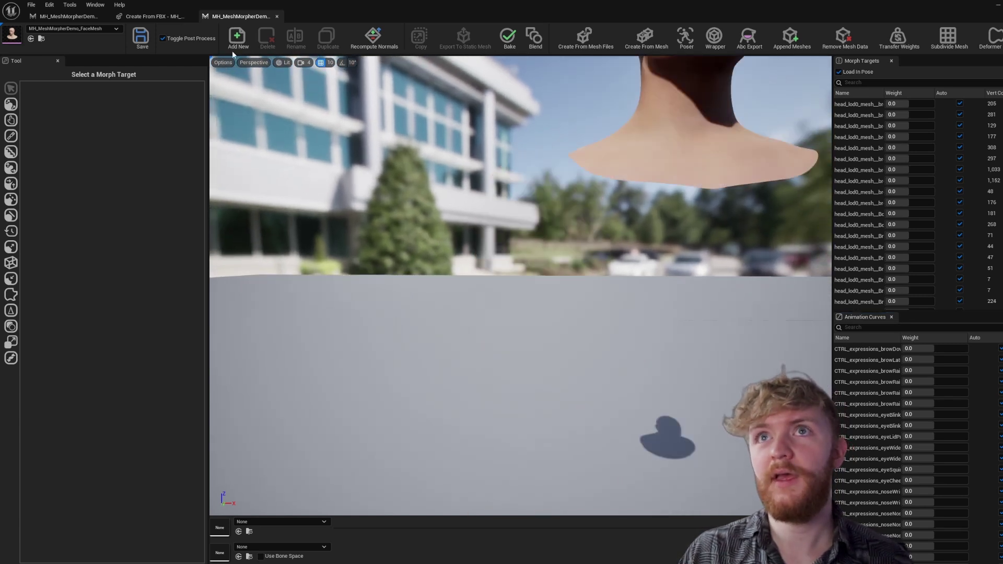
left_click(180, 18)
left_click(191, 17)
left_click_drag(416, 245, 424, 236)
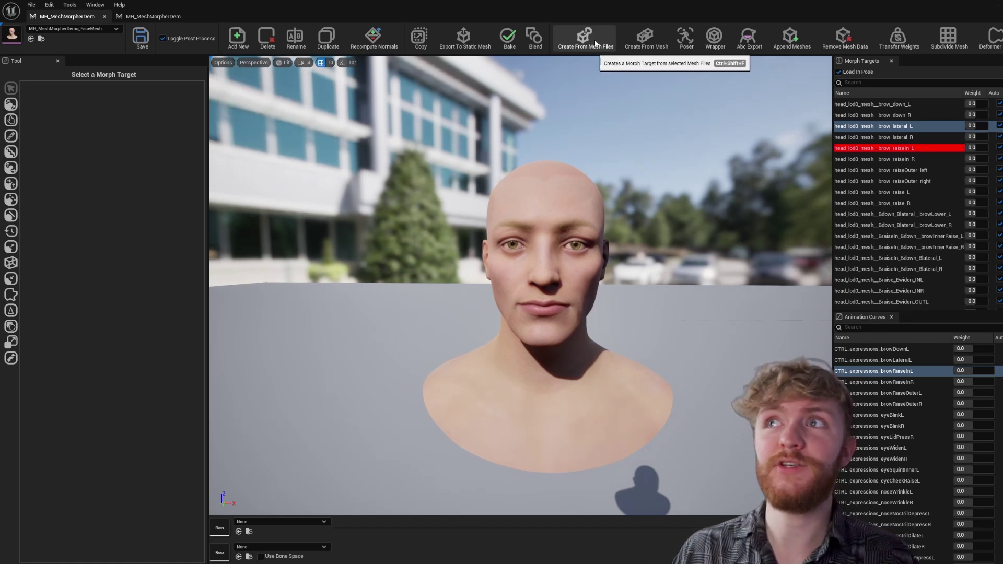
left_click(596, 43)
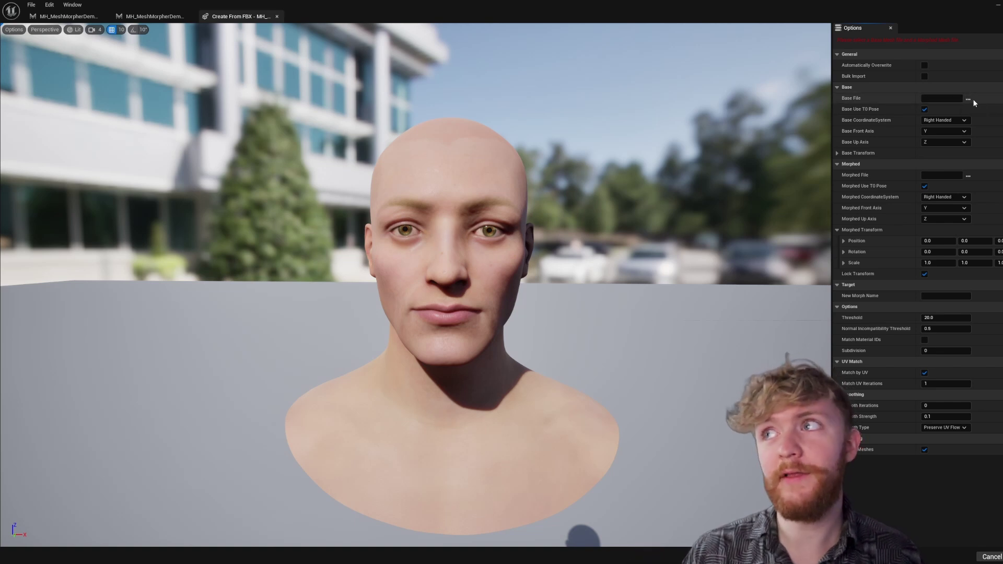
Step: In maximised Maya, frame the exported head and orbit it to a centred front view
key("alt+Tab")
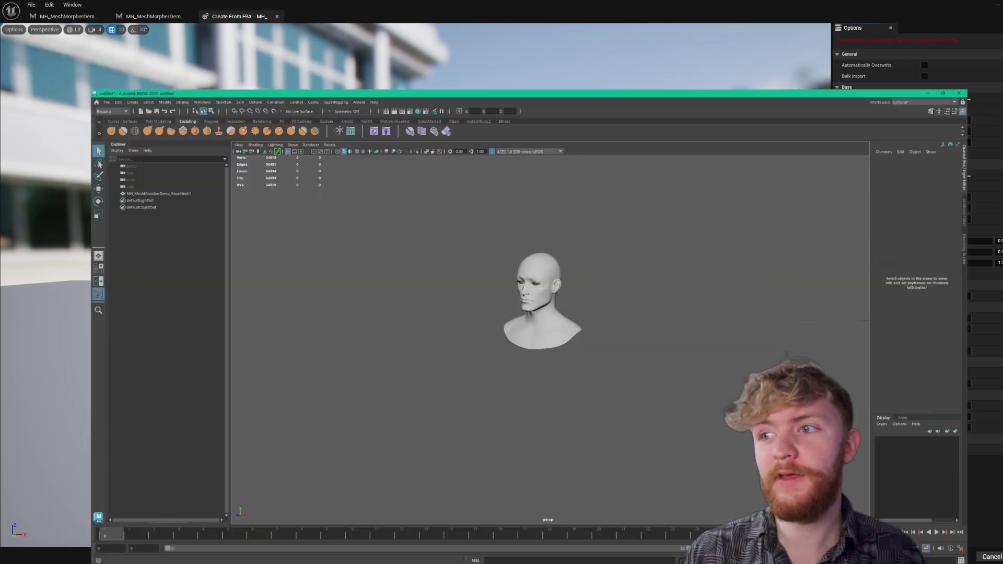
left_click(517, 300)
scroll(570, 290, "up", 5)
key("f")
left_click_drag(323, 220, 448, 269, "alt")
middle_click_drag(448, 269, 505, 268, "alt")
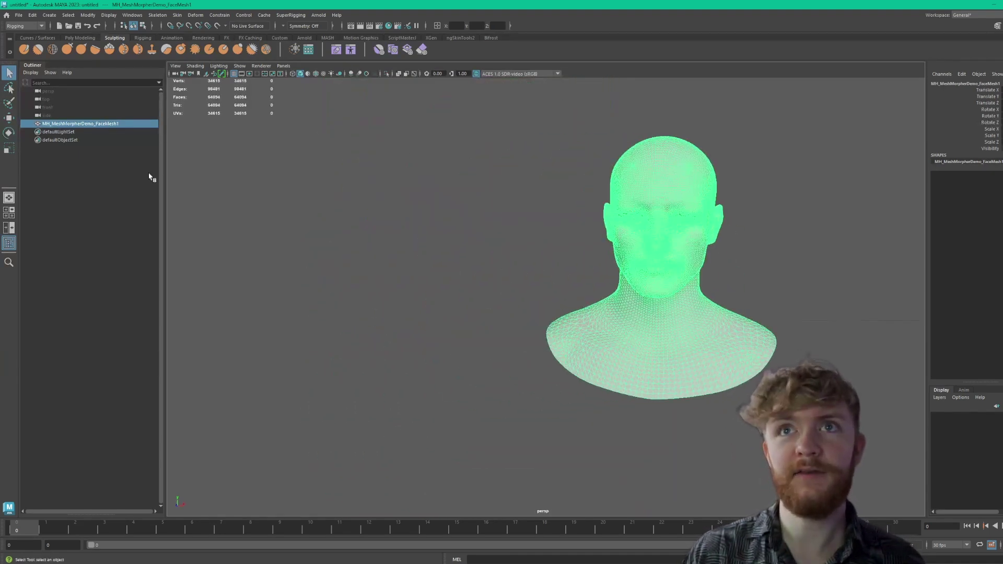
middle_click_drag(583, 262, 458, 262, "alt")
left_click(685, 255)
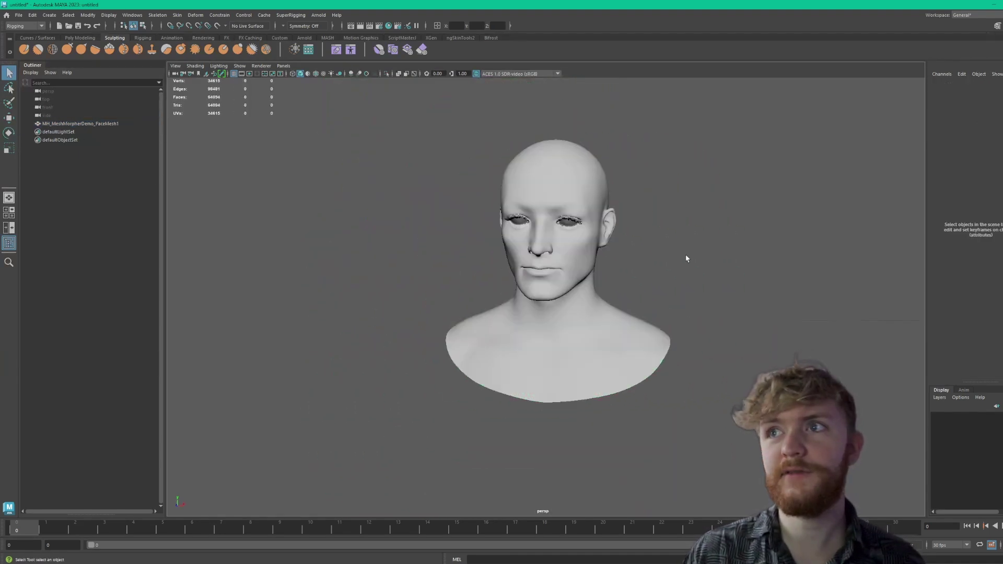
left_click_drag(656, 273, 475, 197)
left_click(789, 254)
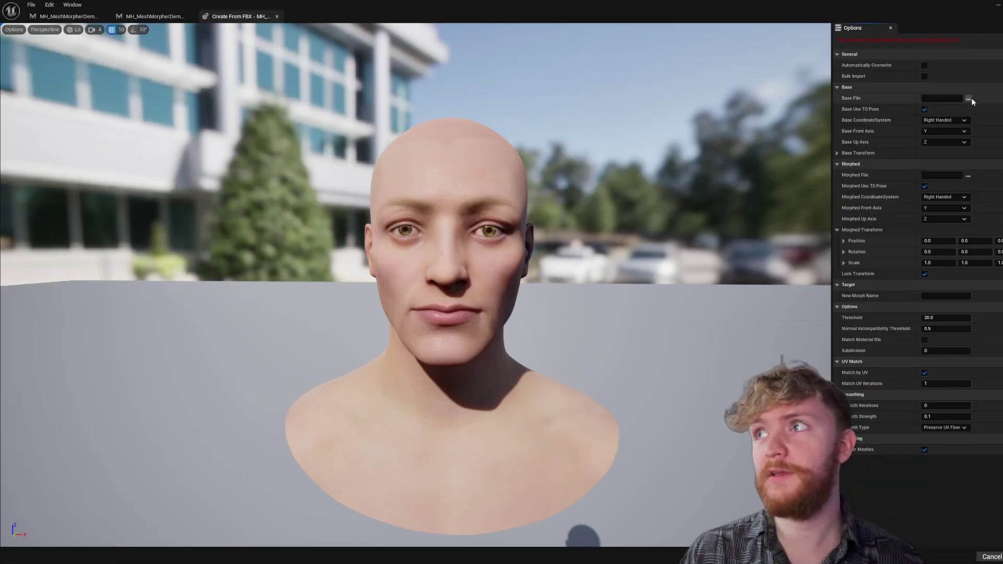
Step: Set MeshMorpherDemo_FaceMesh_Clean.FBX as the Base File
left_click(969, 98)
left_click(205, 89)
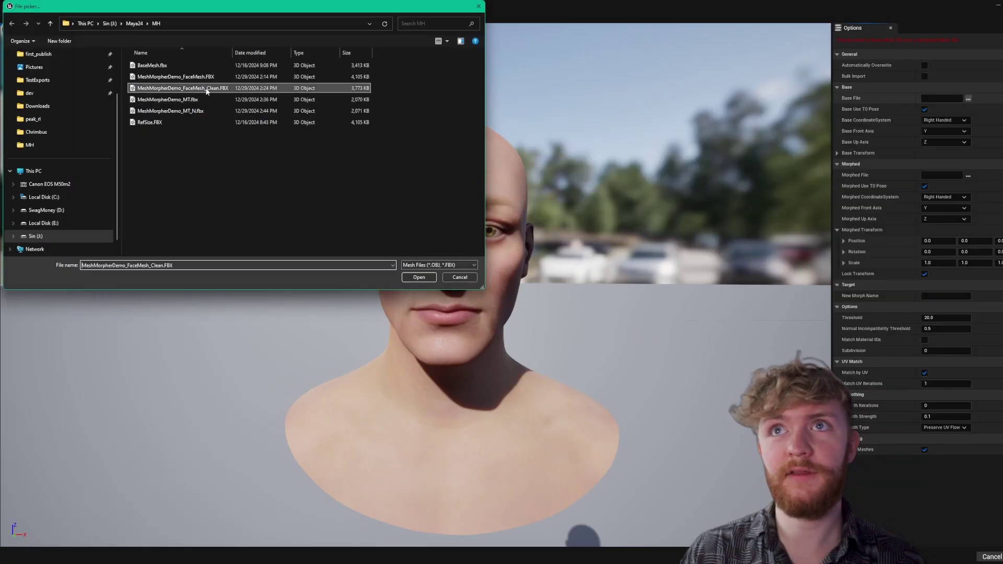
left_click(421, 278)
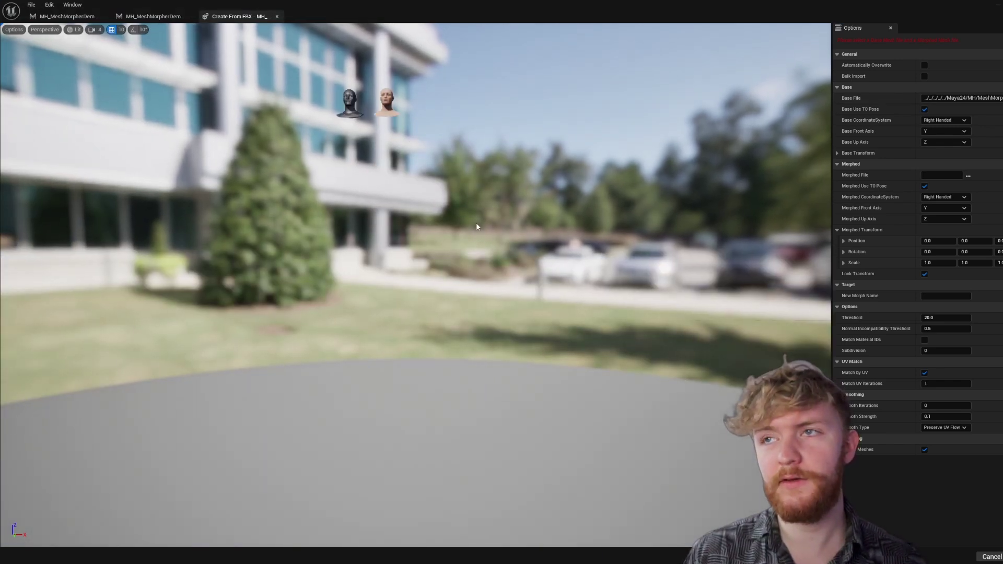
Step: Pull the view back to show the loaded heads and browse for the Morphed File
right_click_drag(477, 225, 477, 224)
right_click_drag(408, 162, 408, 162)
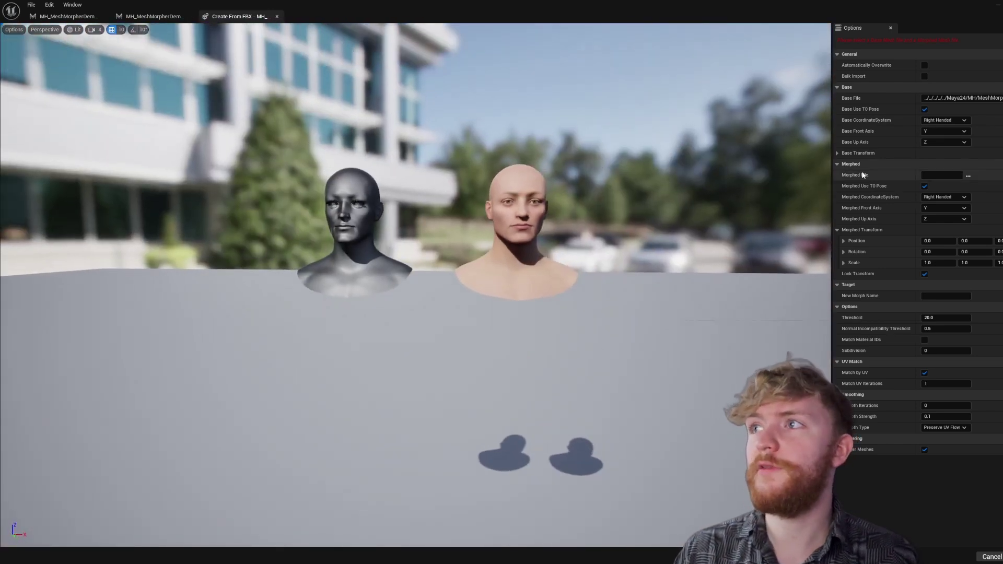
left_click(967, 176)
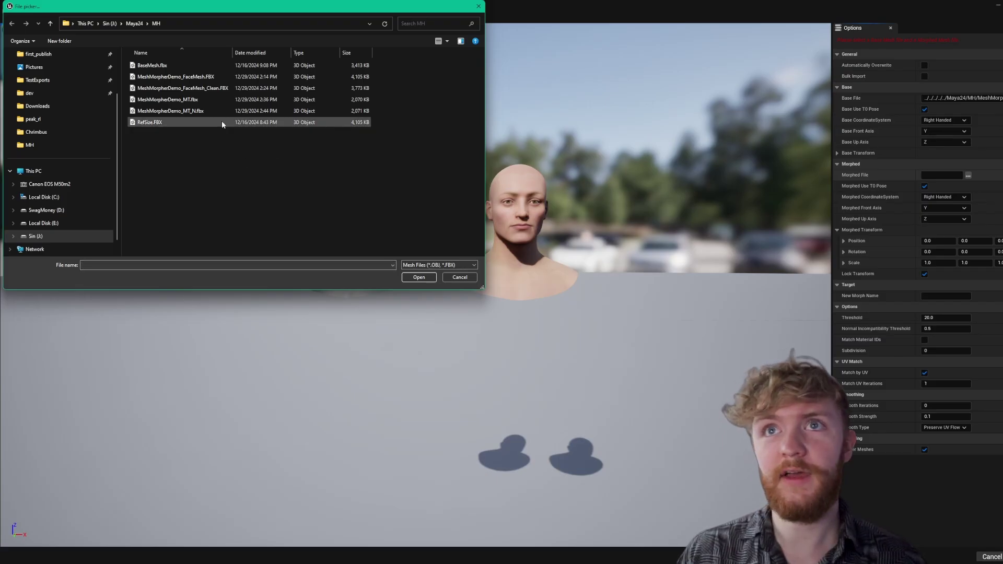
Step: Load MeshMorpherDemo_MT_N.fbx as the Morphed File and unlock its transform
left_click(209, 112)
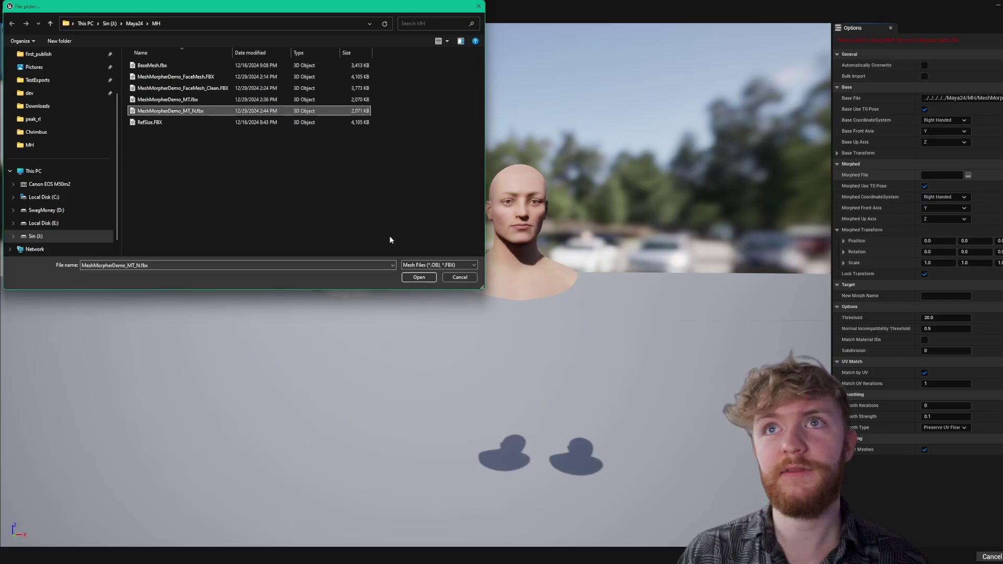
left_click(419, 277)
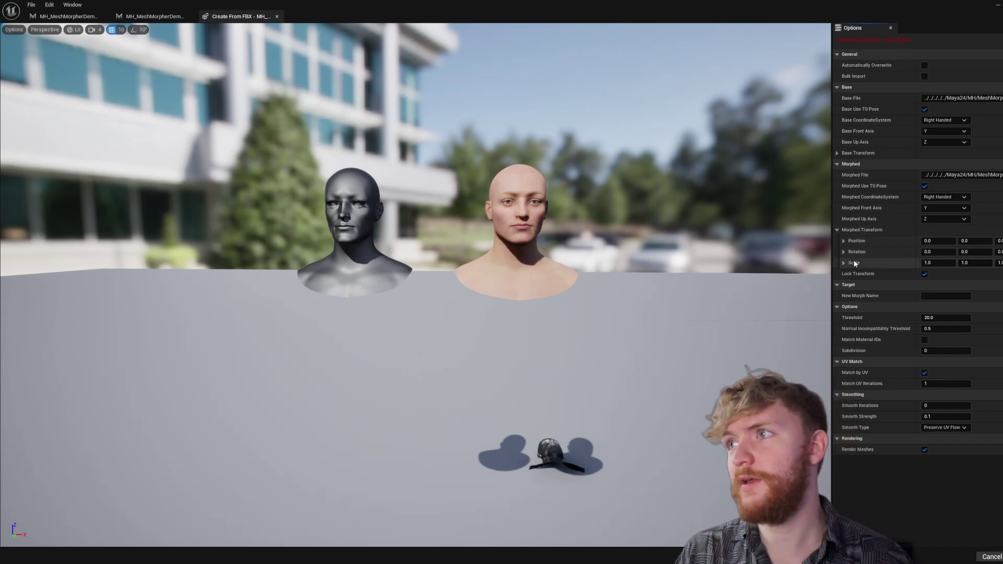
left_click(925, 273)
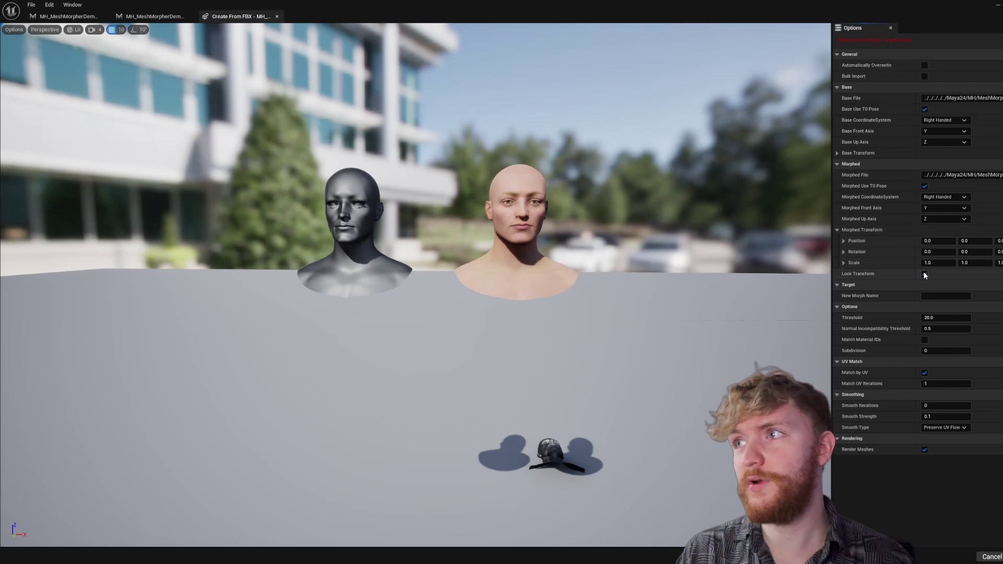
Step: Set the morphed mesh's X rotation to -90 so the sculpted head stands upright
left_click(924, 274)
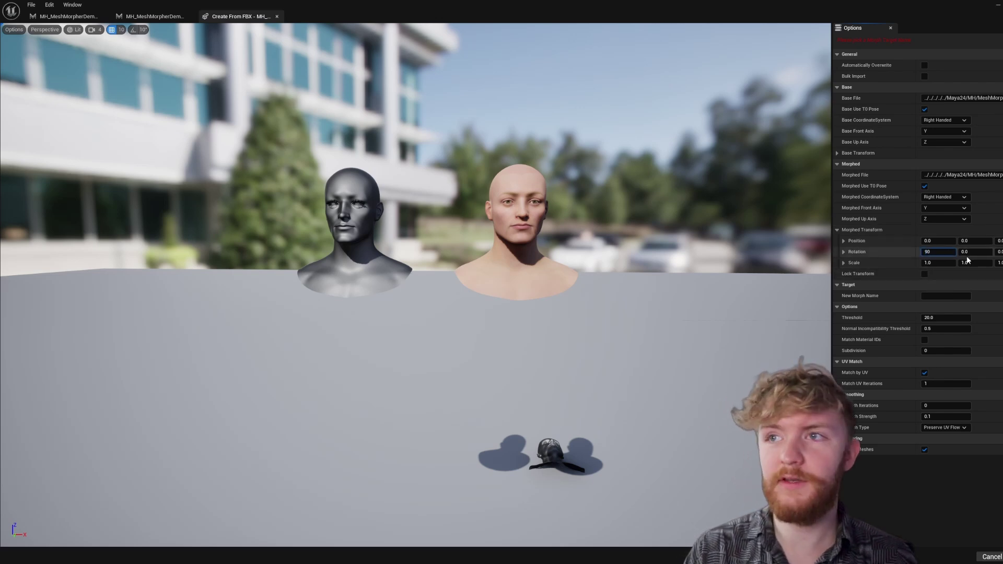
key("Return")
left_click(927, 251)
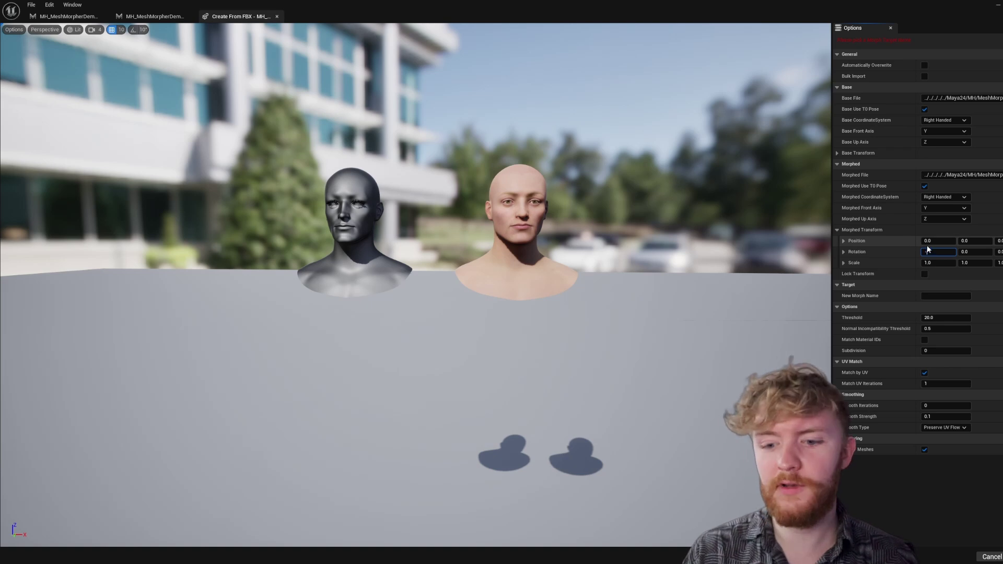
type("-90")
key("Return")
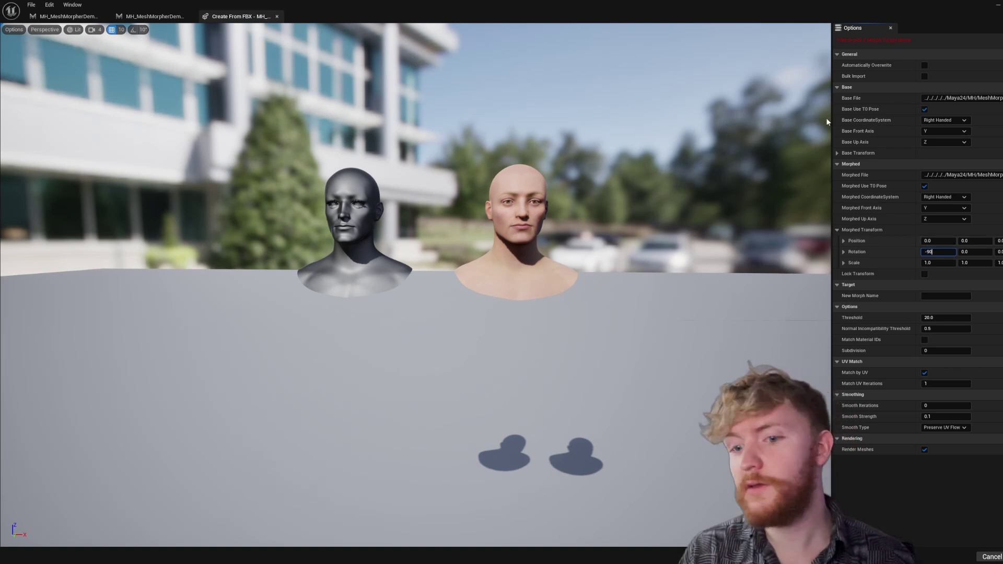
right_click_drag(668, 248, 668, 249)
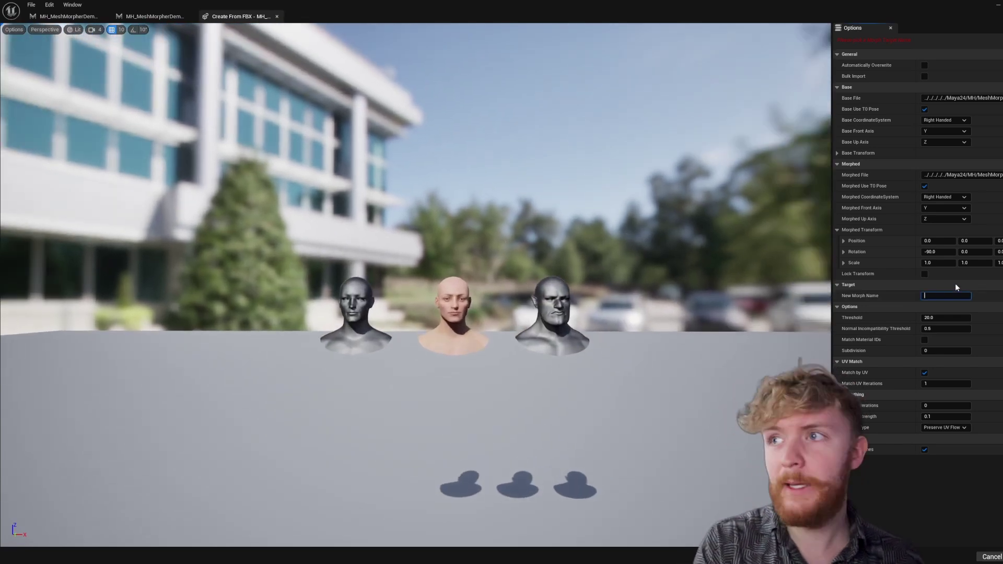
Step: Name the new morph Target_BaseMesh, generate it from both meshes, and dismiss the success notice
type("Tal")
type("get_BaseMesh")
key("Return")
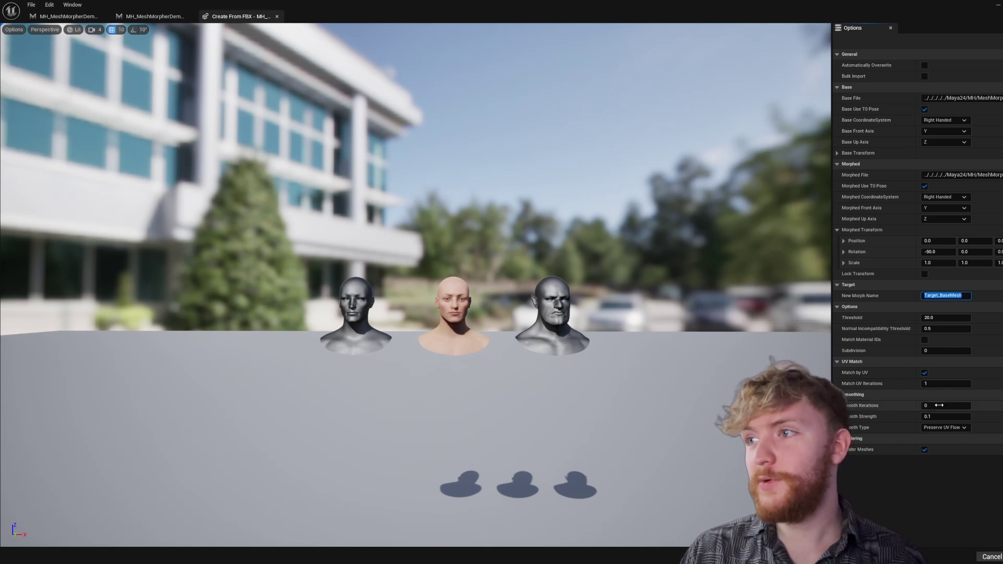
key("Return")
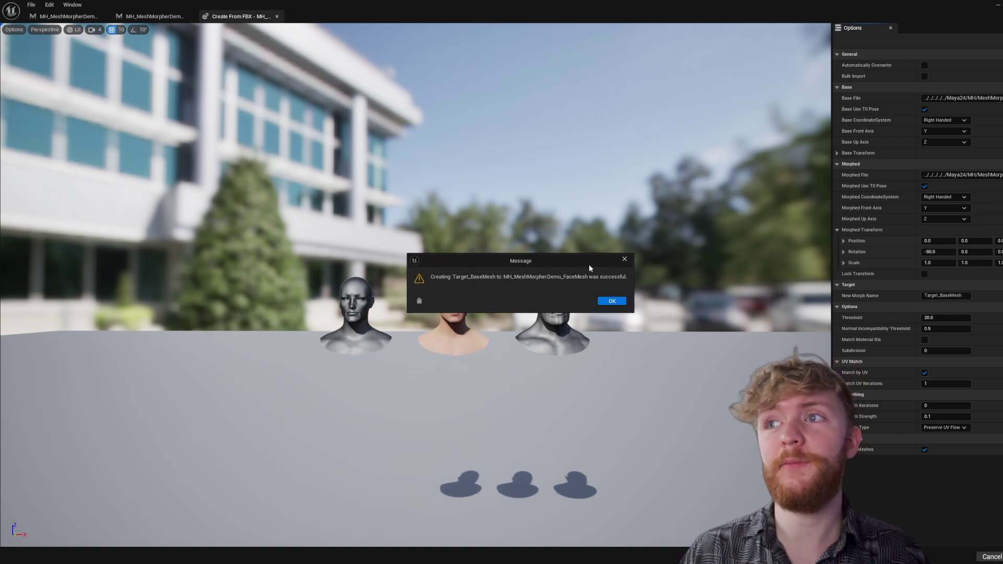
left_click(611, 303)
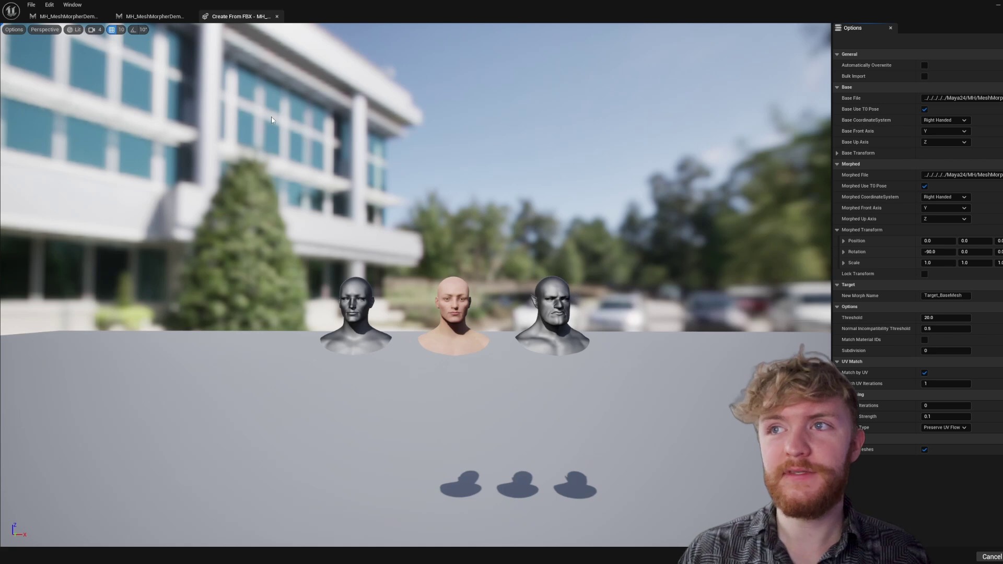
Step: Raise Target_BaseMesh's weight to 1.0 in the Morph Targets list
left_click(87, 17)
right_click_drag(460, 235, 396, 199)
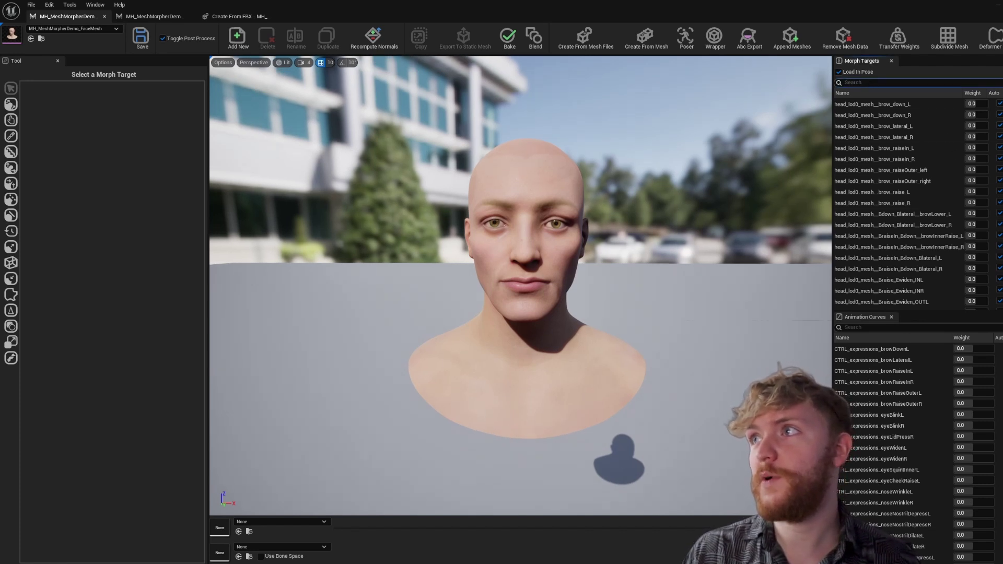
scroll(898, 235, "down", 15)
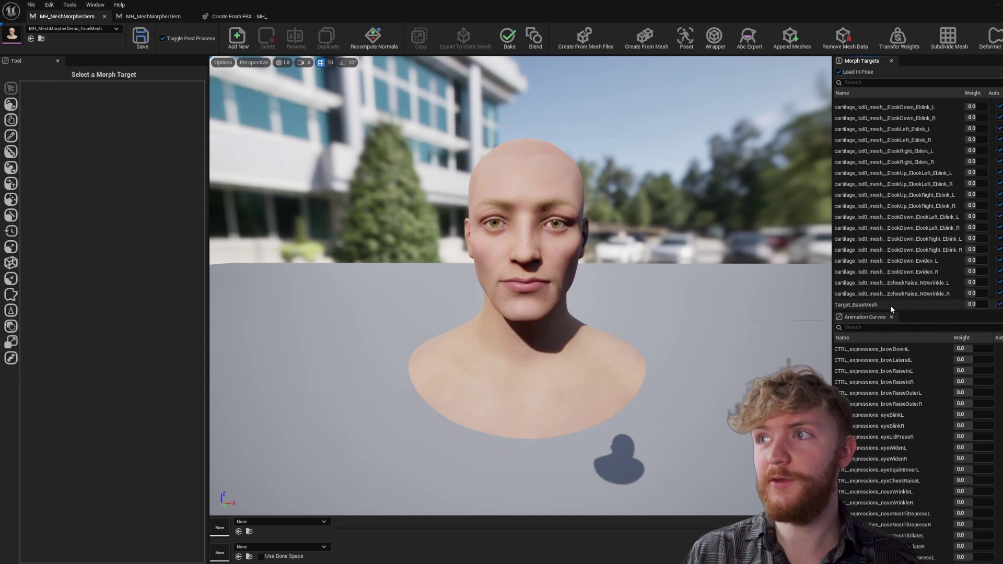
left_click(886, 307)
left_click(974, 304)
left_click_drag(973, 304, 1002, 304)
left_click_drag(744, 284, 626, 275)
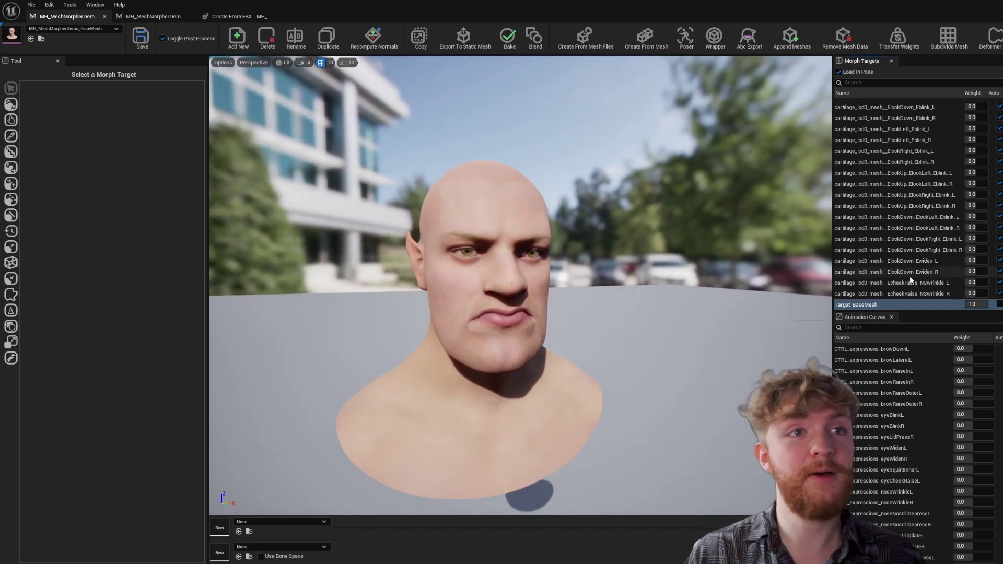
left_click(869, 305)
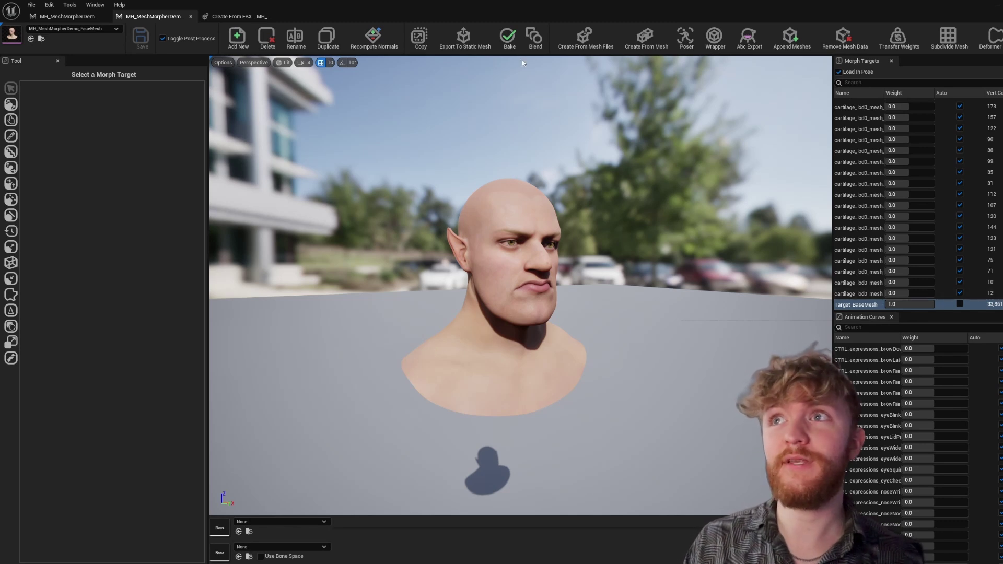
Step: Try Bake, acknowledge that baking moved to Poser, then open Poser
left_click(507, 37)
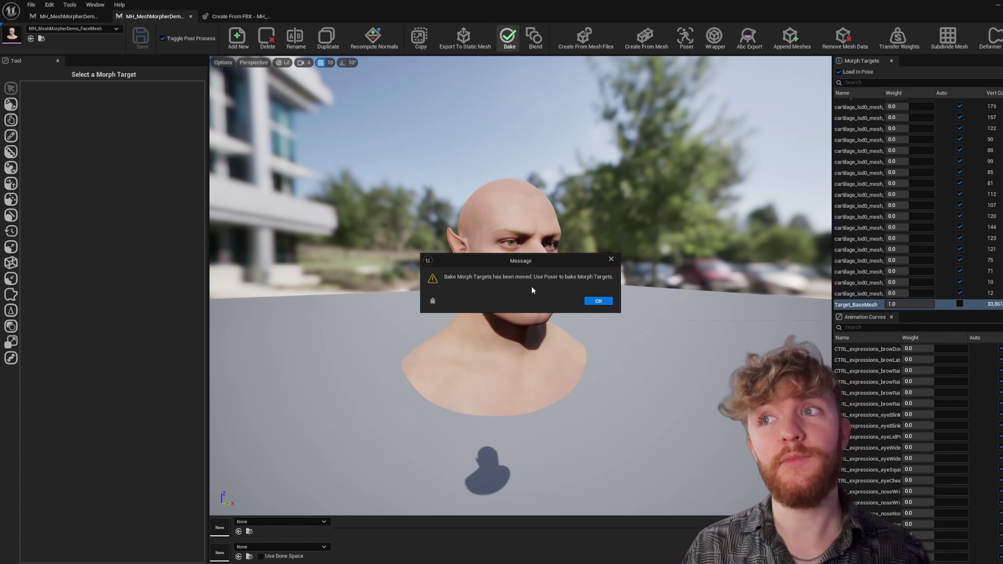
left_click(599, 302)
left_click(689, 42)
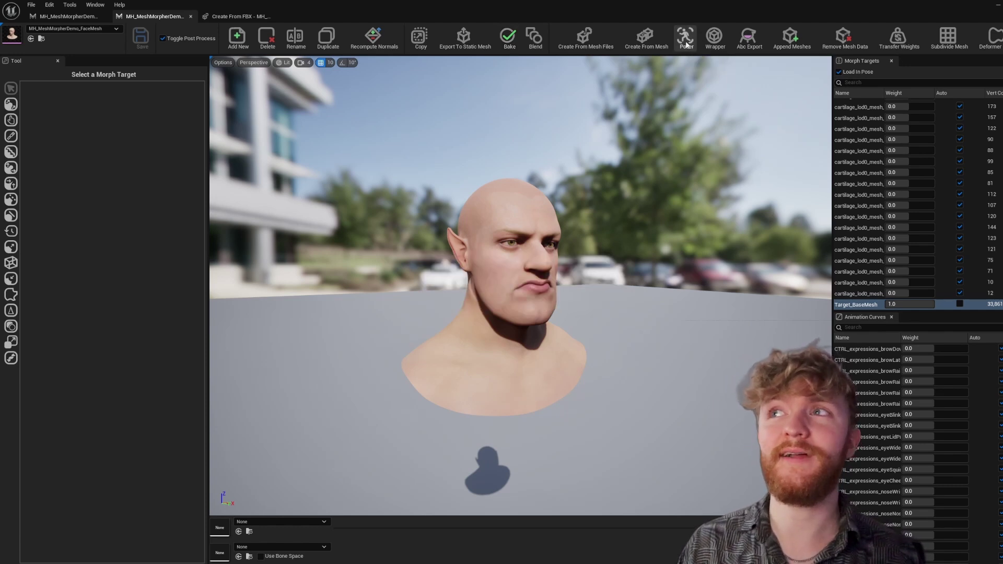